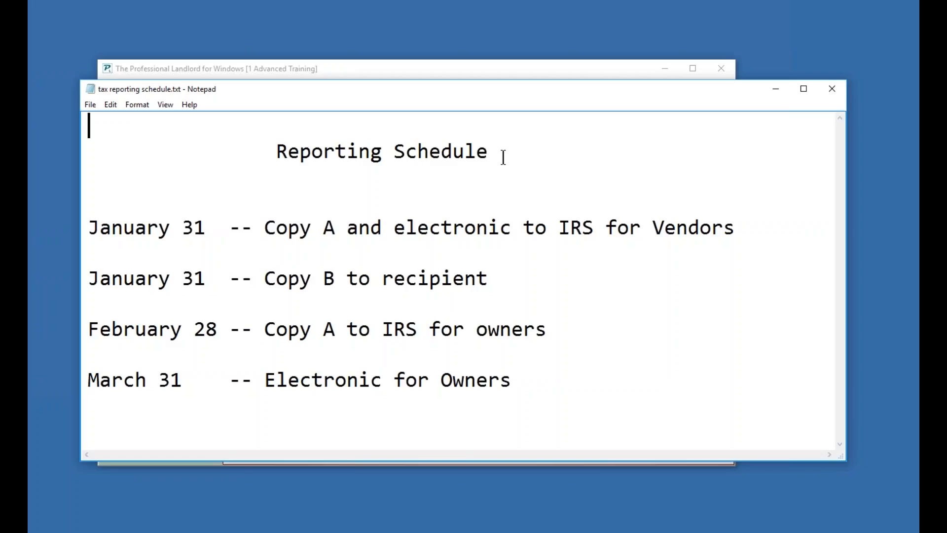
- Switch to the browser showing the PROMAS sales website and open its User Access support site
mouse_move(608, 68)
left_mouse_down()
mouse_move(575, 74)
mouse_move(593, 62)
left_mouse_up()
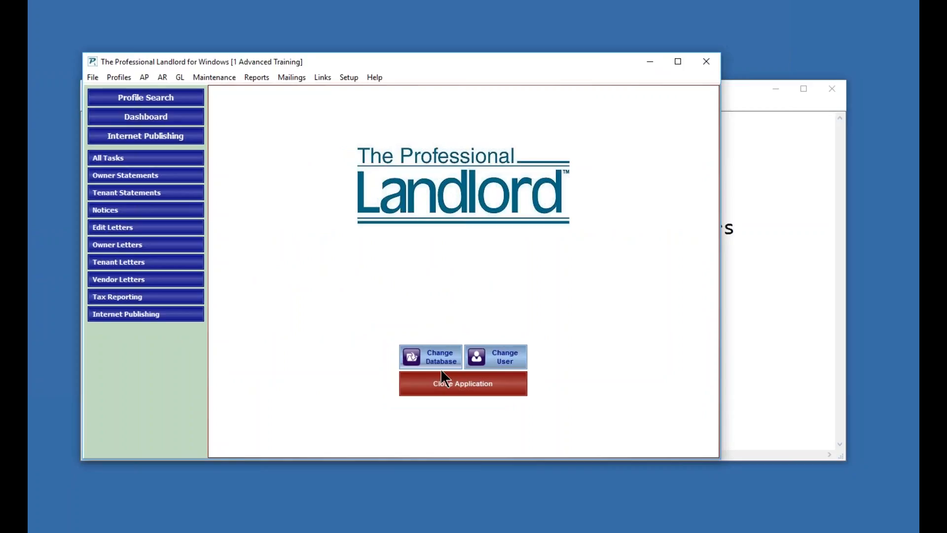
mouse_move(348, 531)
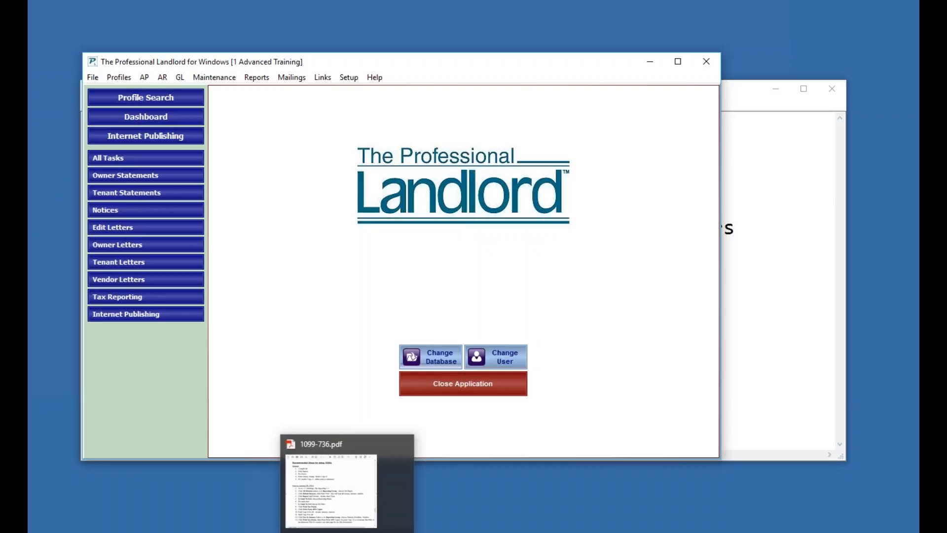
left_click(306, 531)
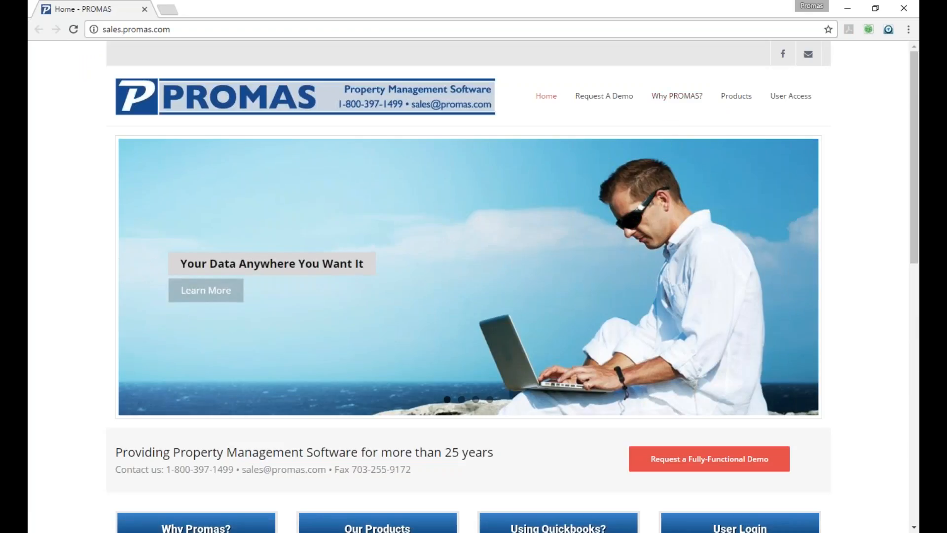
left_click_drag(659, 12, 536, 13)
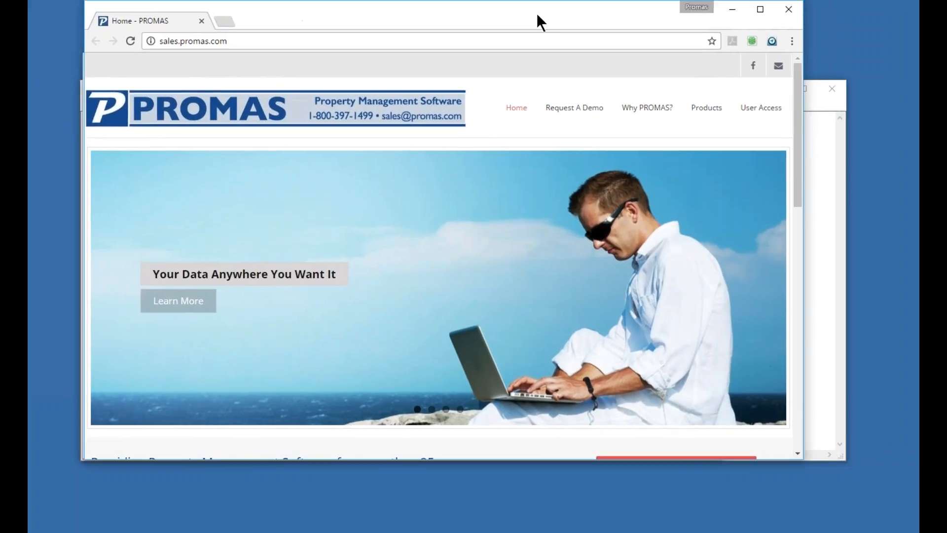
left_click_drag(605, 14, 533, 14)
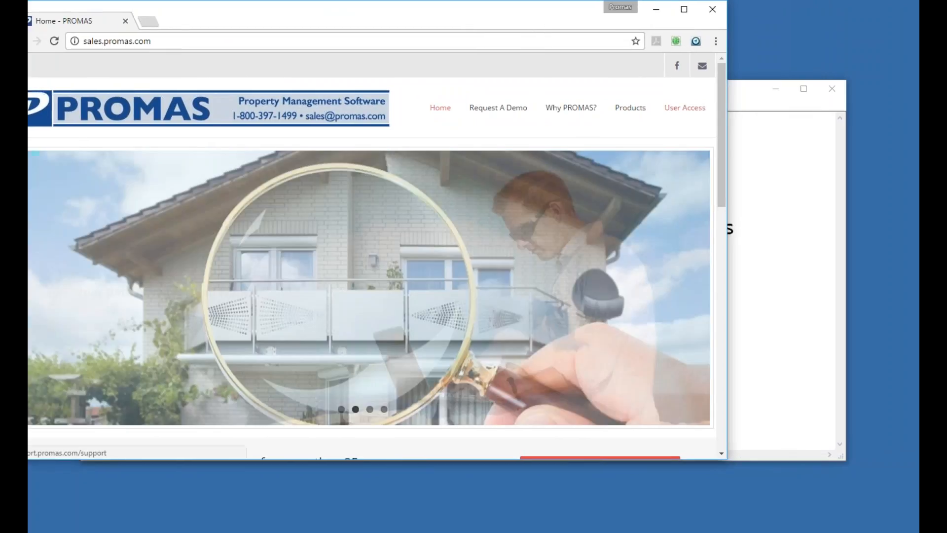
left_click(684, 107)
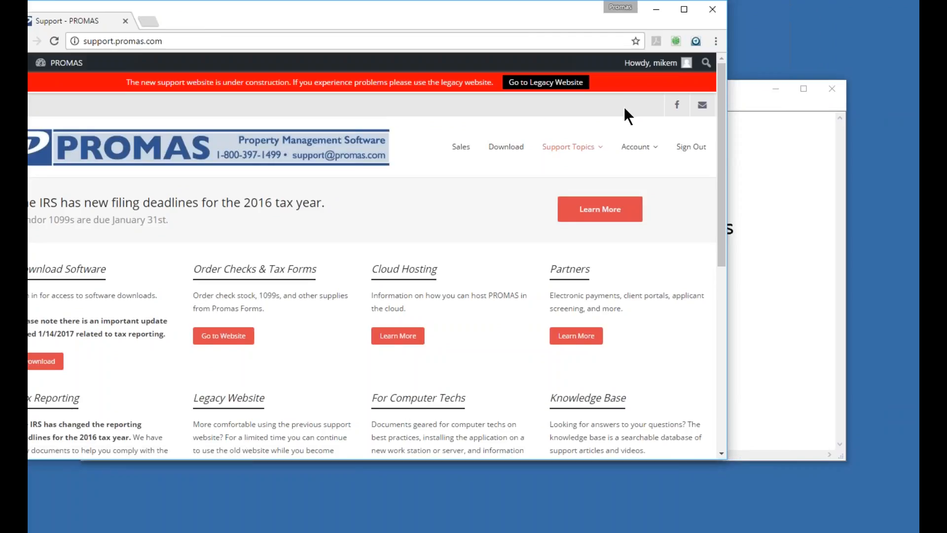
- Open the current rental bulletin from the support site's Bulletins page
mouse_move(623, 158)
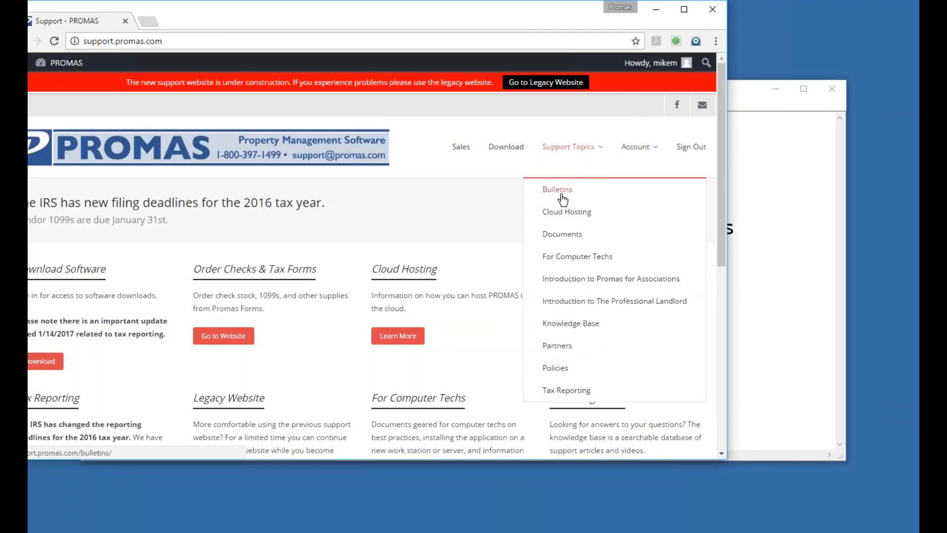
left_click(558, 193)
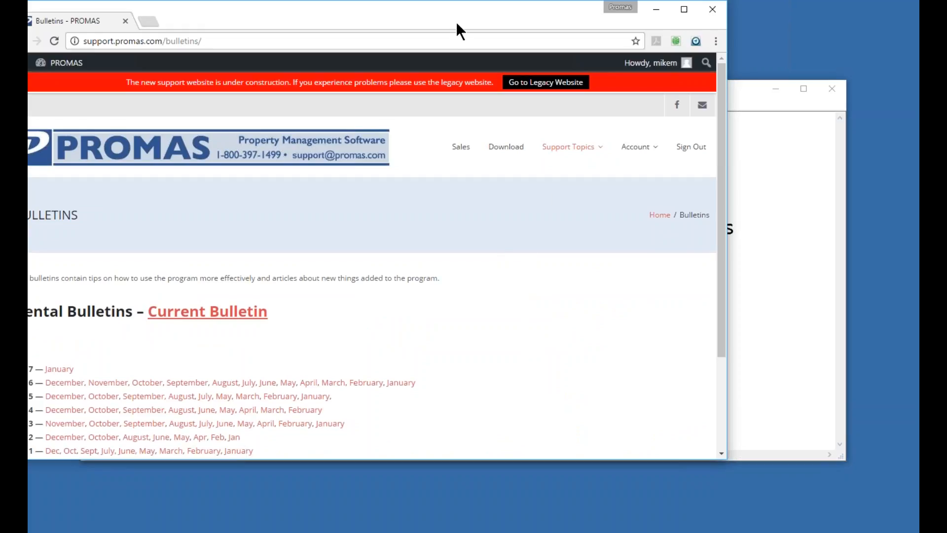
left_click_drag(457, 24, 517, 22)
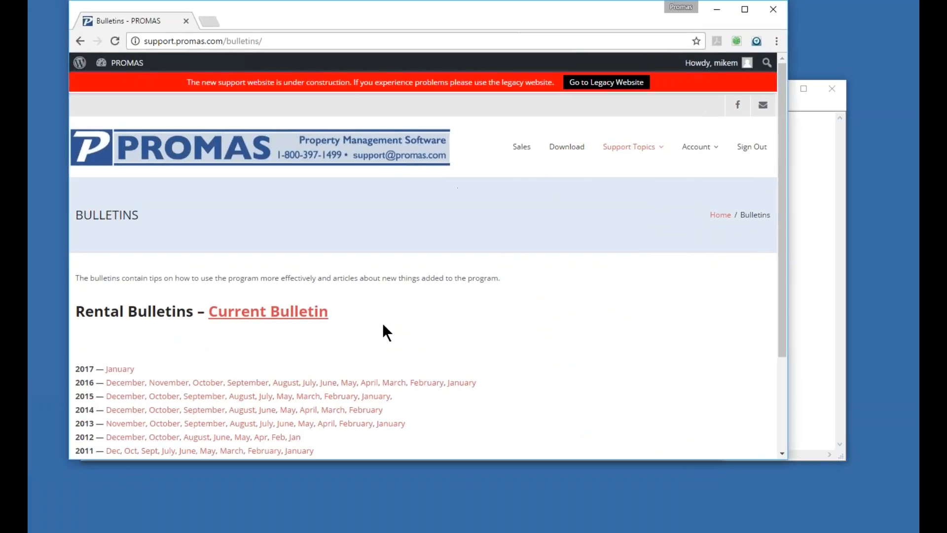
left_click(269, 315)
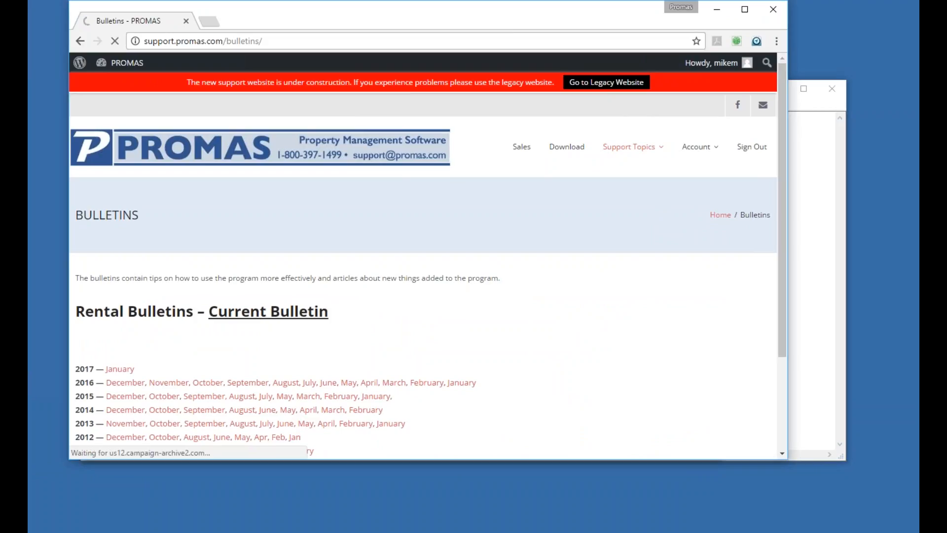
- Find the Tax Filing - Version 12 section in the bulletin and open the How-To 1099 document Version 12
scroll(347, 298, "down", 9)
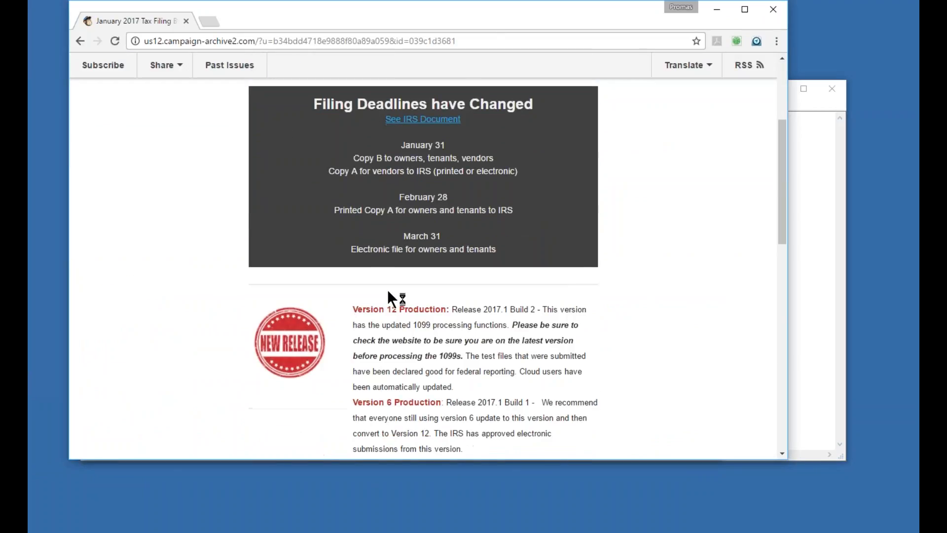
scroll(391, 290, "down", 2)
scroll(391, 288, "down", 3)
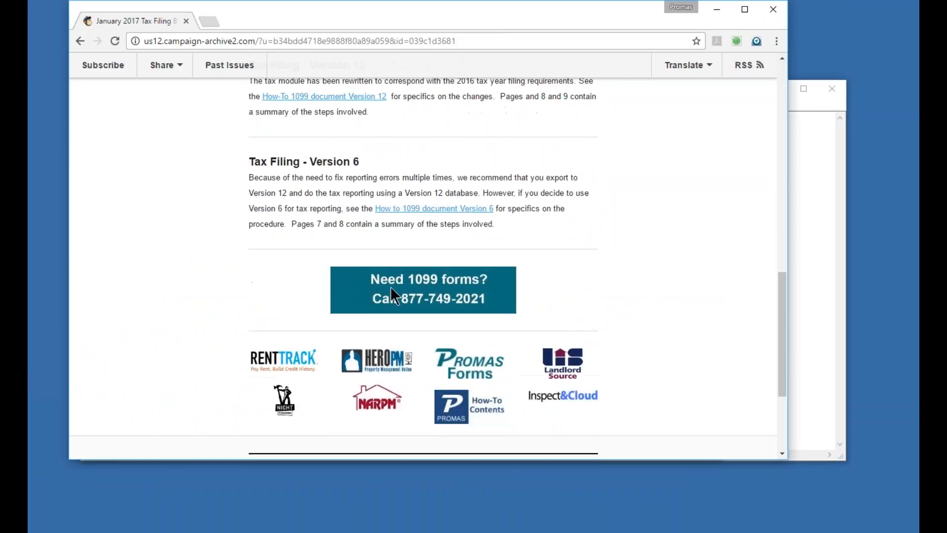
scroll(391, 287, "up", 4)
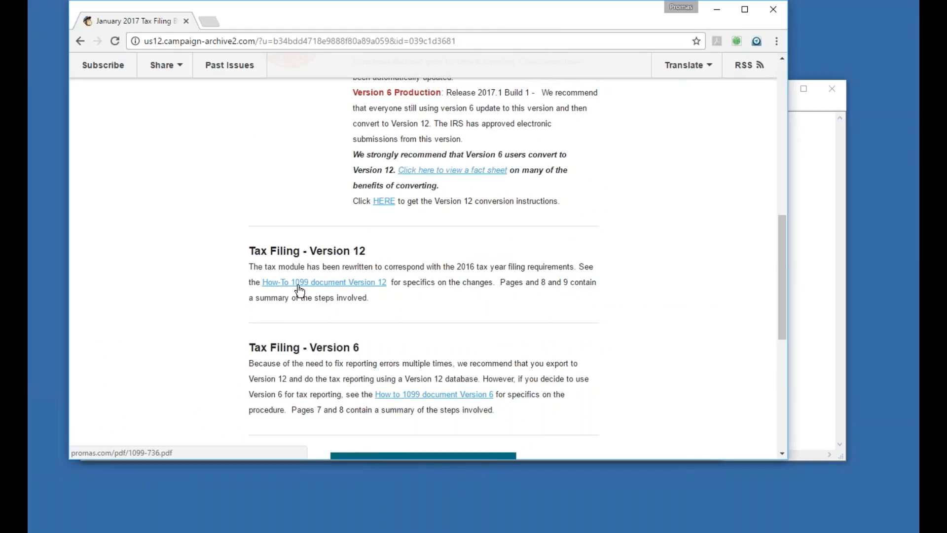
left_click(324, 290)
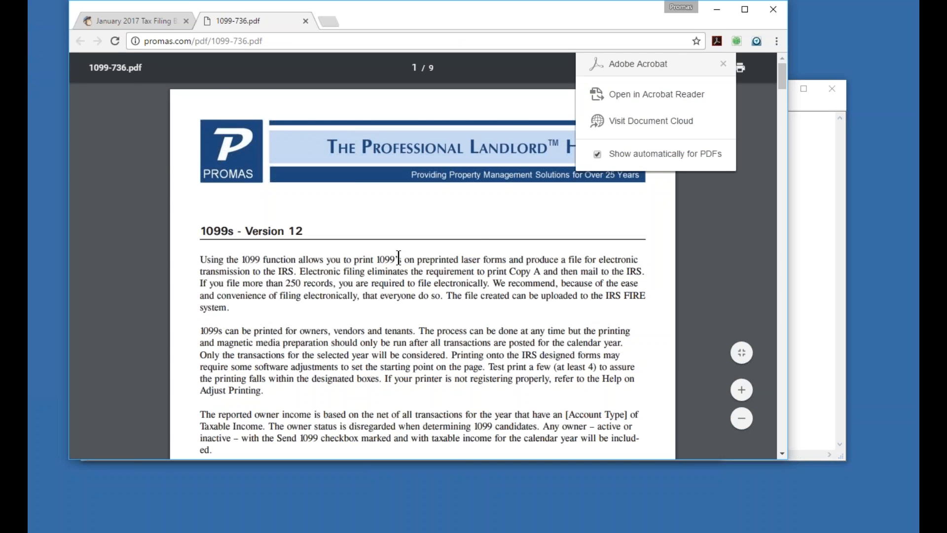
- Look through the 1099 PDF to the Recommended Steps for doing 1099s on page 8
scroll(400, 256, "down", 20)
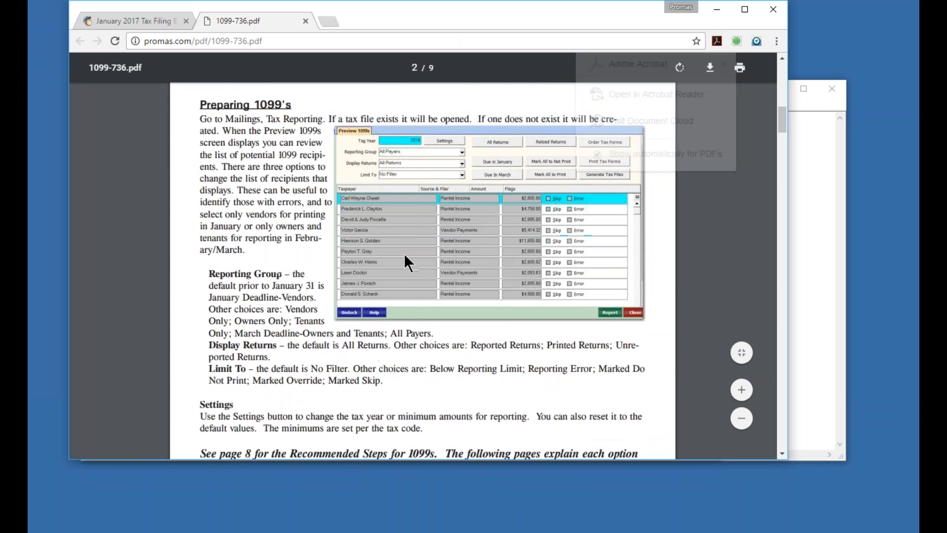
scroll(409, 266, "down", 20)
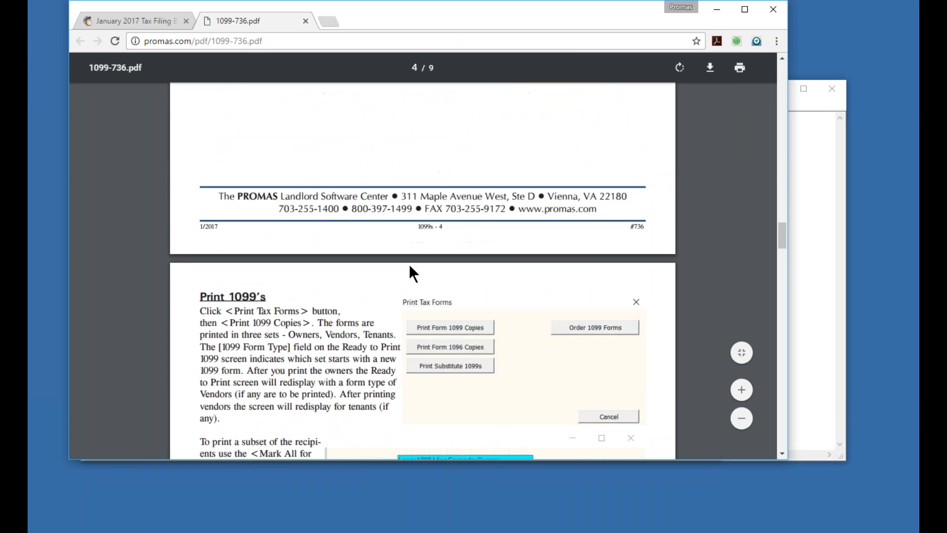
scroll(409, 265, "down", 20)
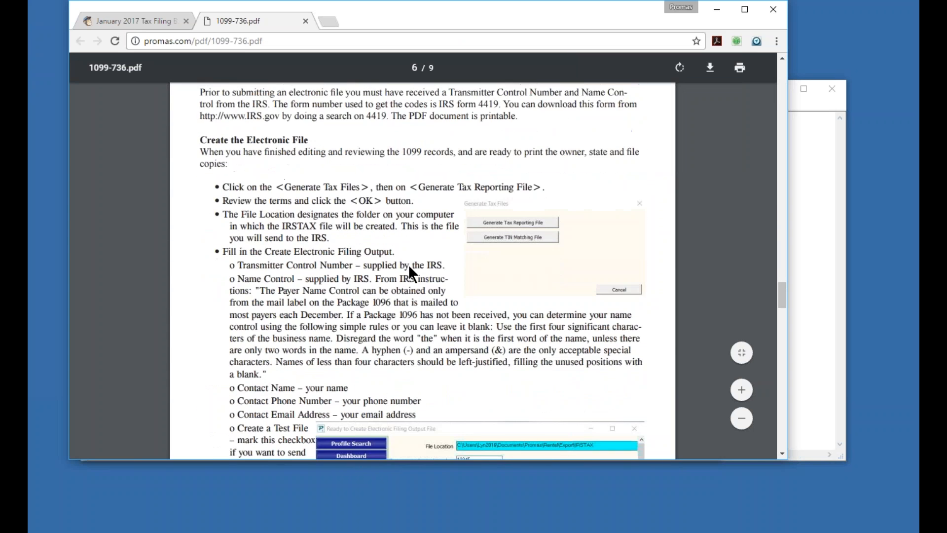
scroll(408, 264, "down", 15)
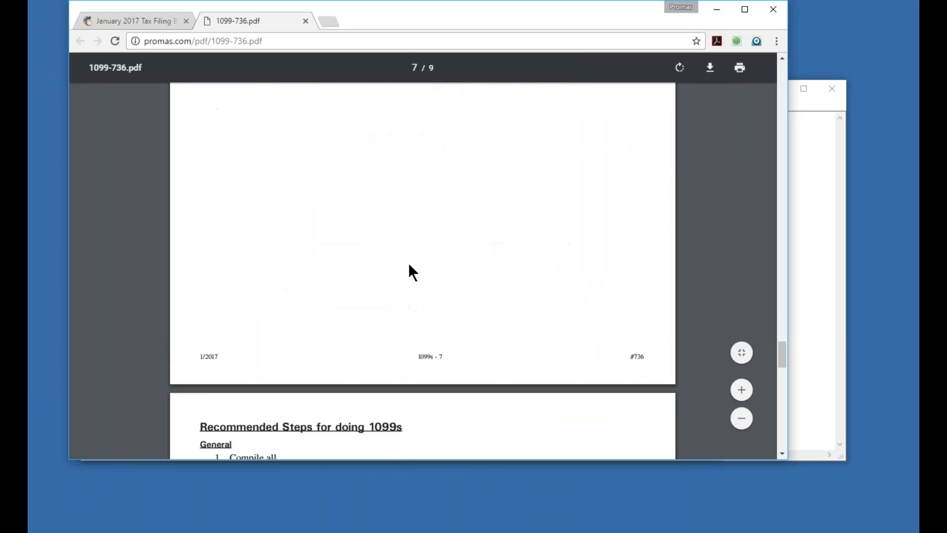
scroll(407, 262, "down", 5)
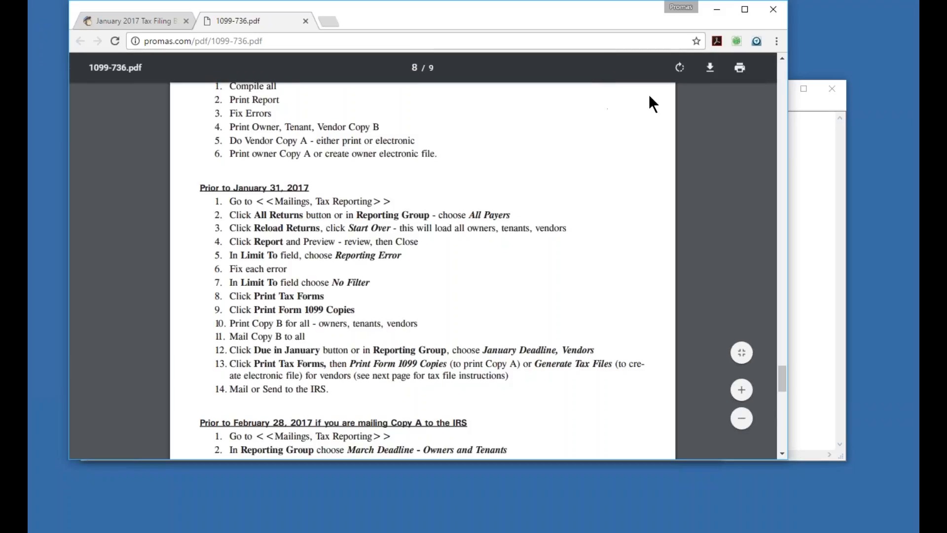
- Close the browser, return to The Professional Landlord and open Tax Reporting from the Mailings tasks
left_click_drag(616, 15, 461, 50)
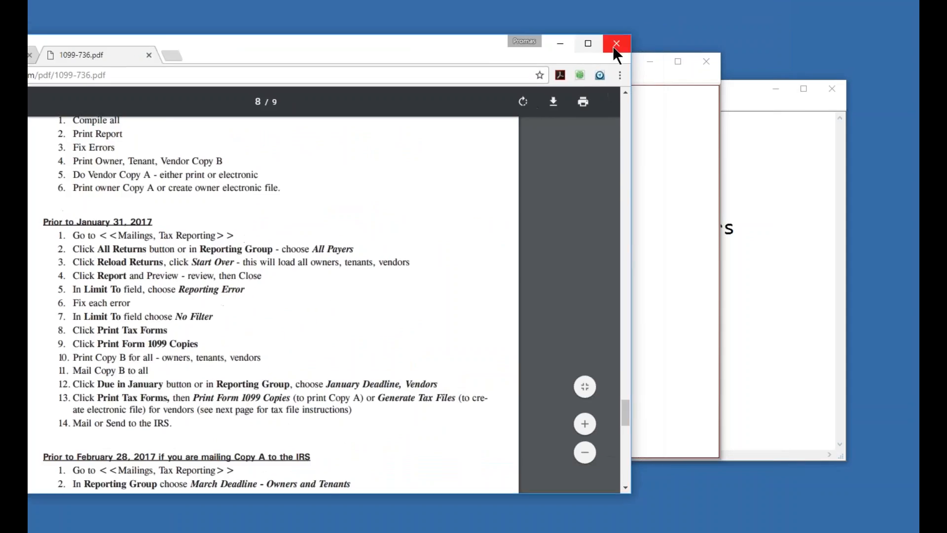
left_click(617, 44)
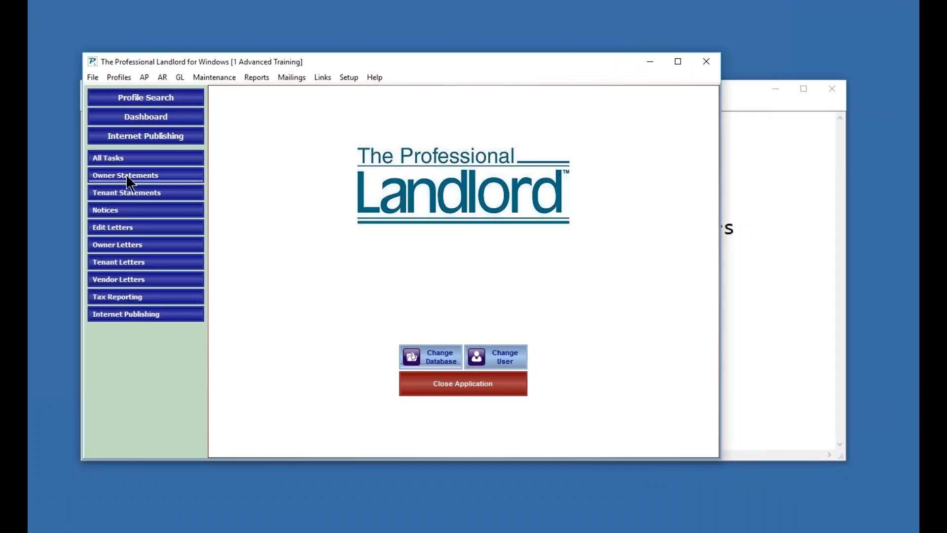
left_click(126, 157)
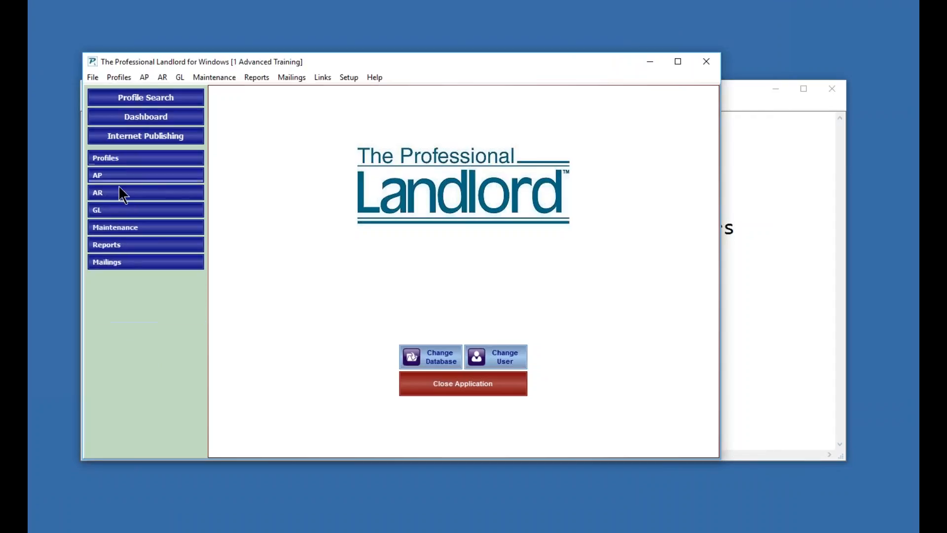
left_click(117, 260)
left_click(129, 297)
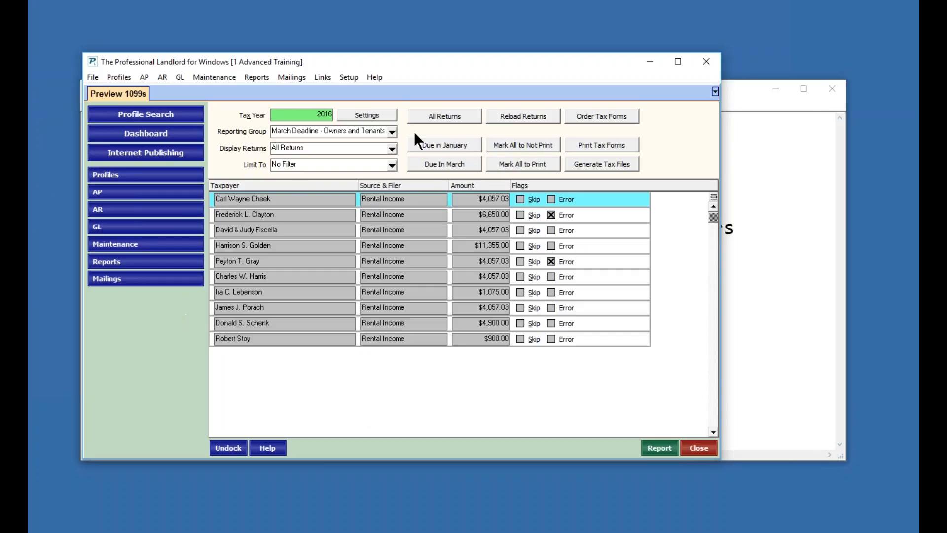
- Show all returns for all payers and reload them from the database by starting over
left_click(437, 115)
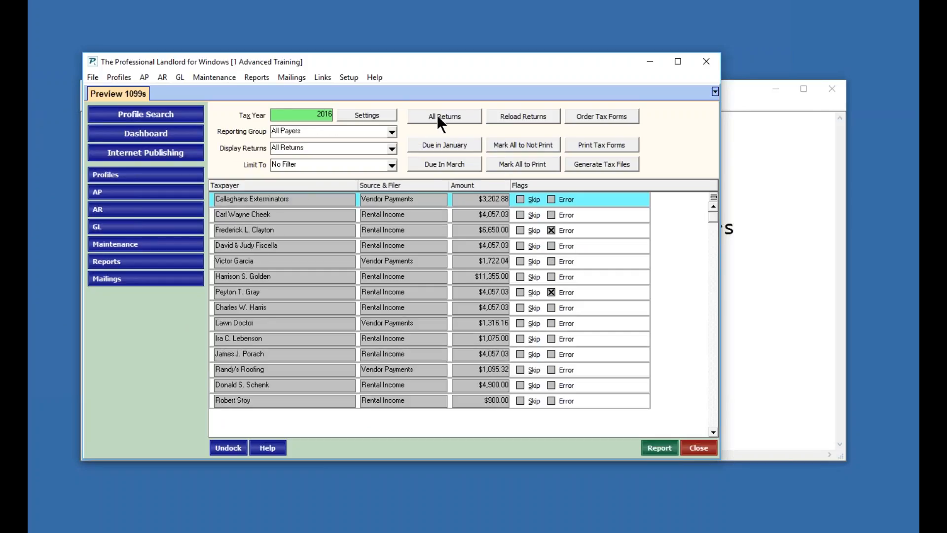
left_click(513, 117)
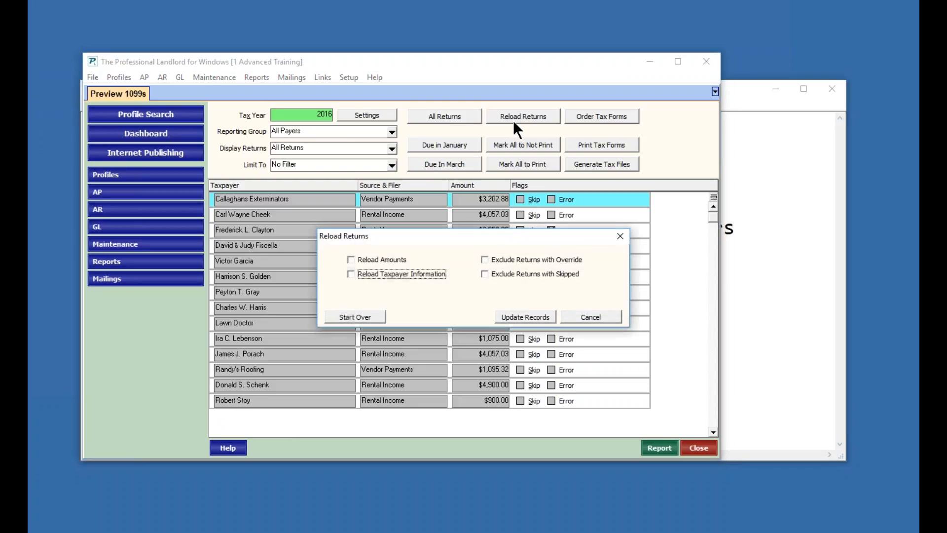
left_click(351, 318)
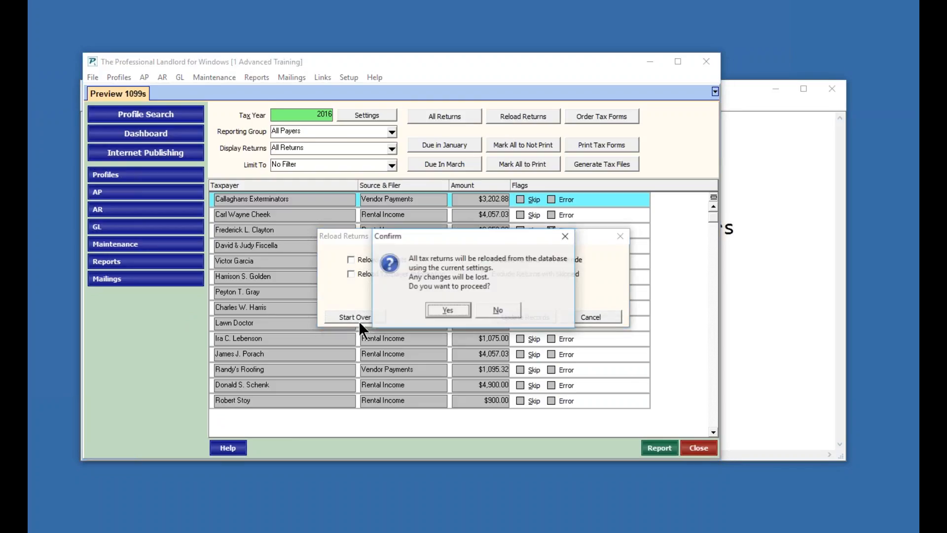
left_click(447, 310)
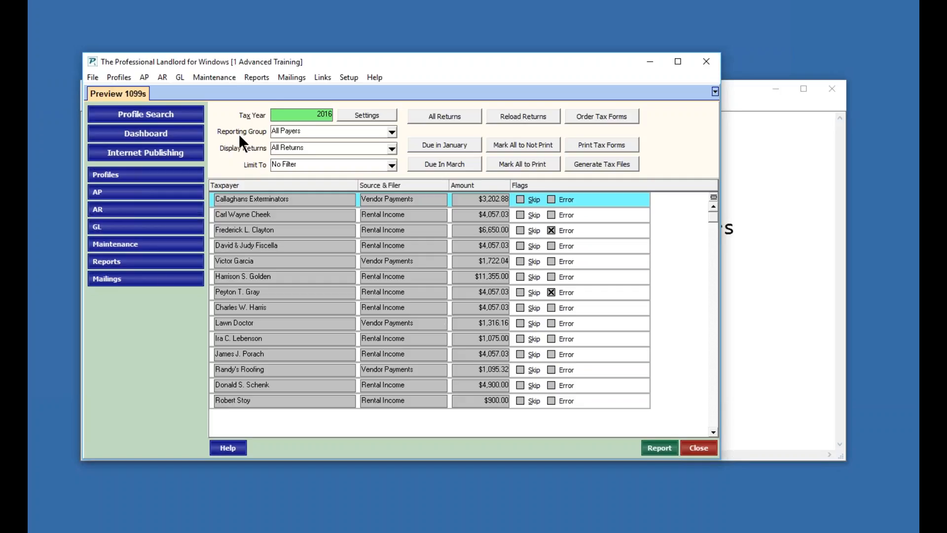
- Filter the 1099 preview by reporting group, first to Vendors Only and then to Owners Only
left_click(394, 130)
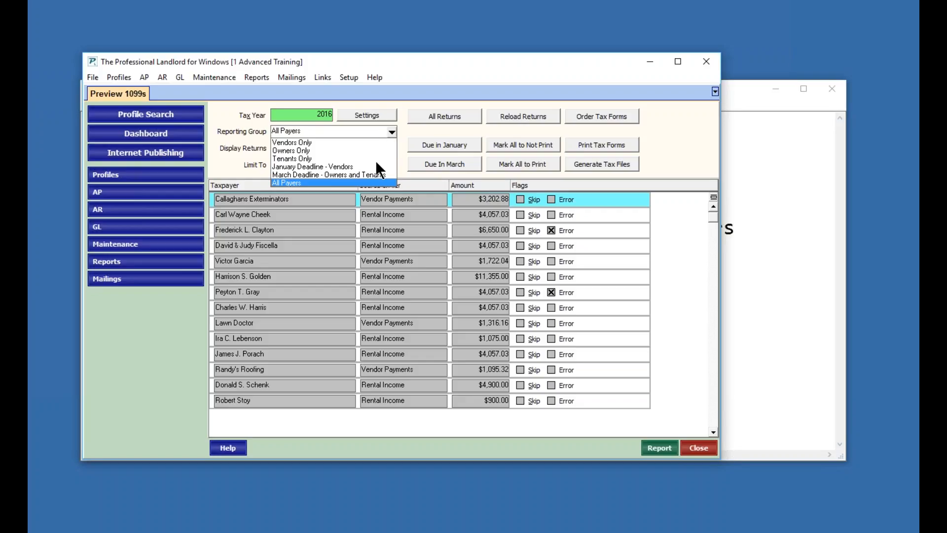
left_click(294, 143)
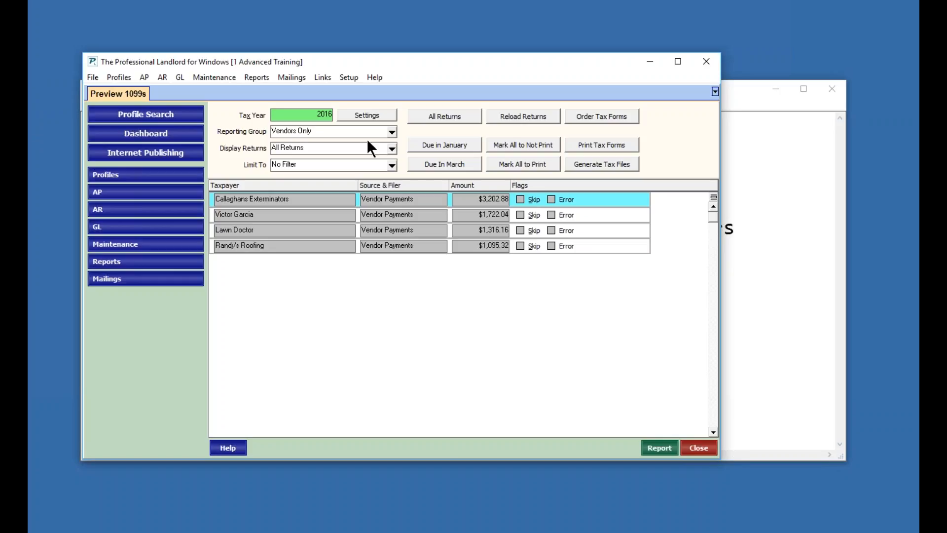
left_click(392, 132)
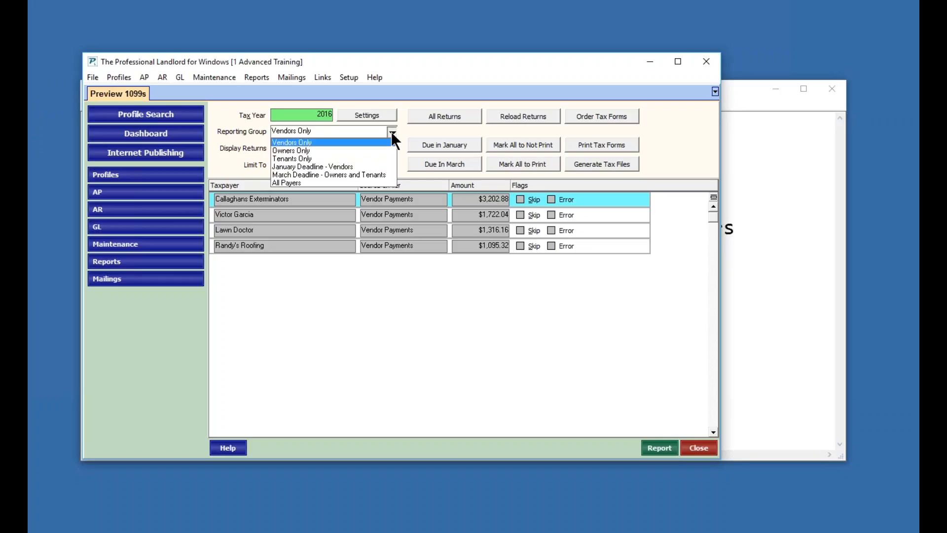
left_click(299, 151)
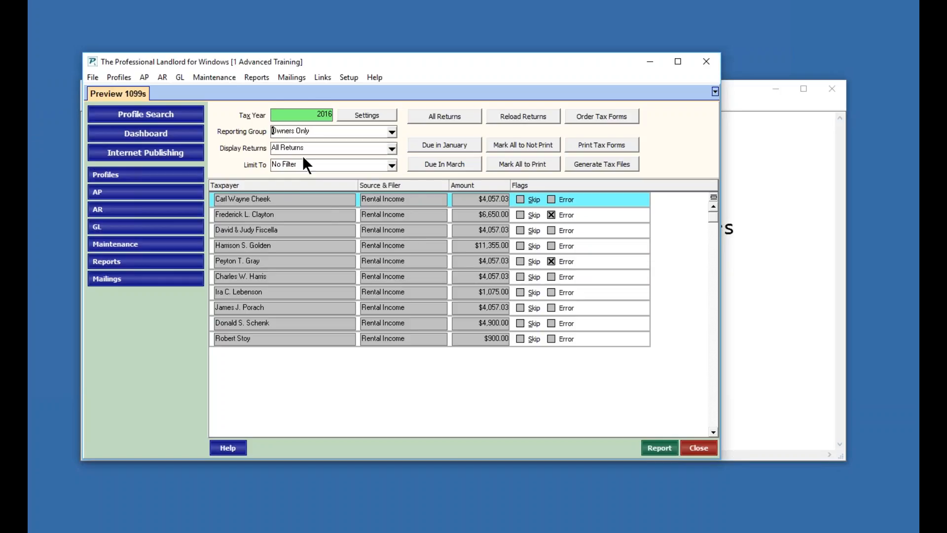
- Set the reporting group to January Deadline - Vendors and review the Display Returns options, leaving All Returns selected
left_click(391, 131)
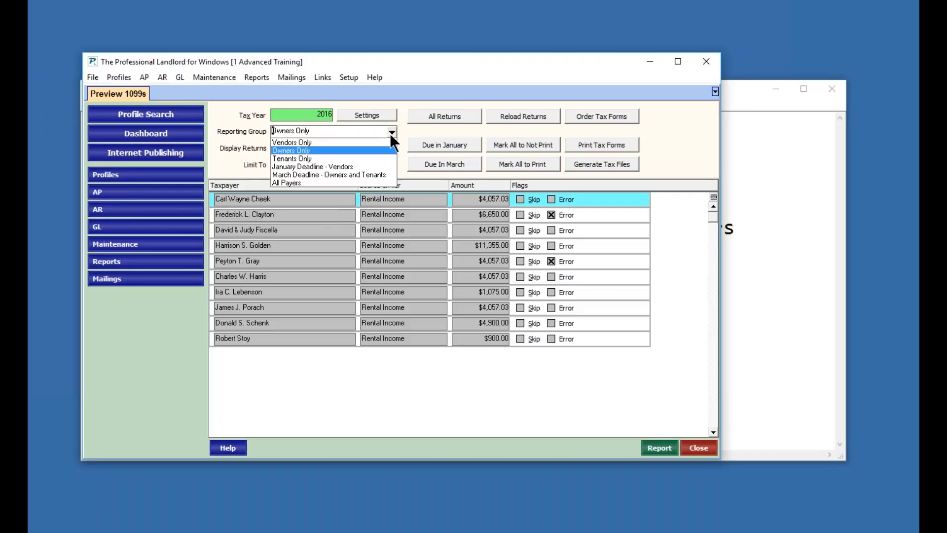
left_click(309, 166)
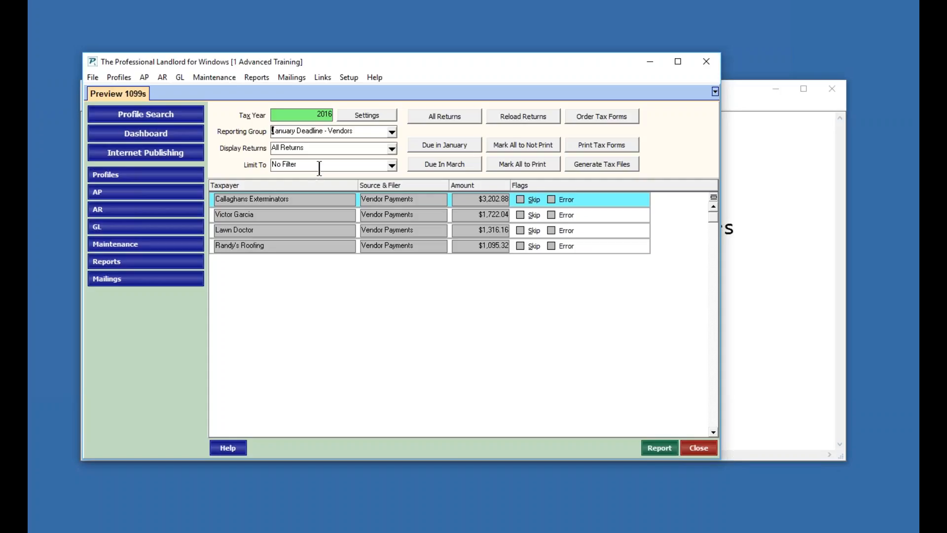
left_click(391, 148)
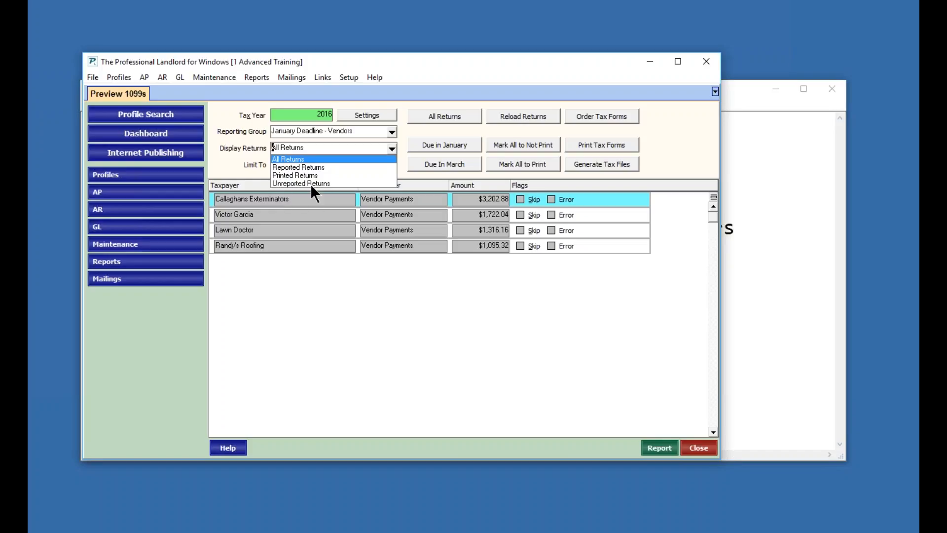
left_click(392, 146)
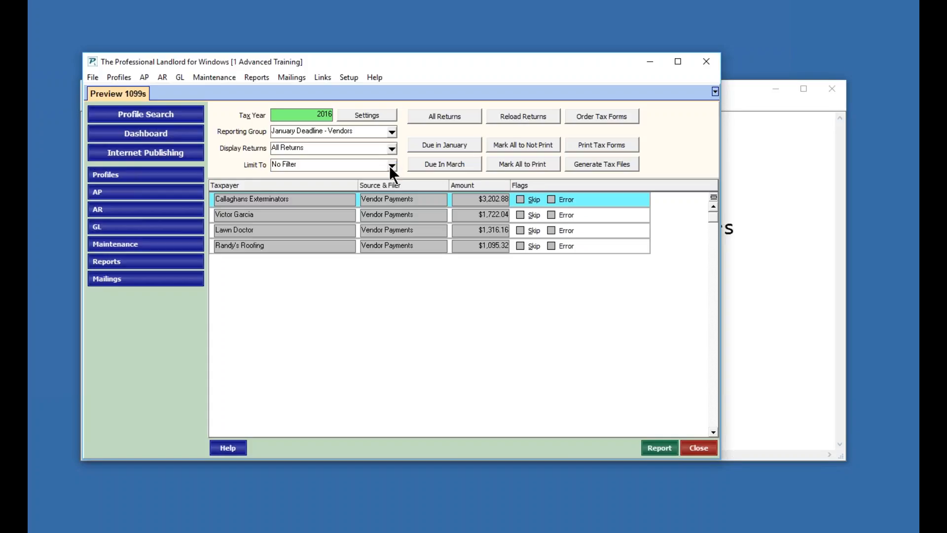
- Limit the January vendor returns to Reporting Error, and apply the same Reporting Error limit to all returns for all payers
left_click(392, 165)
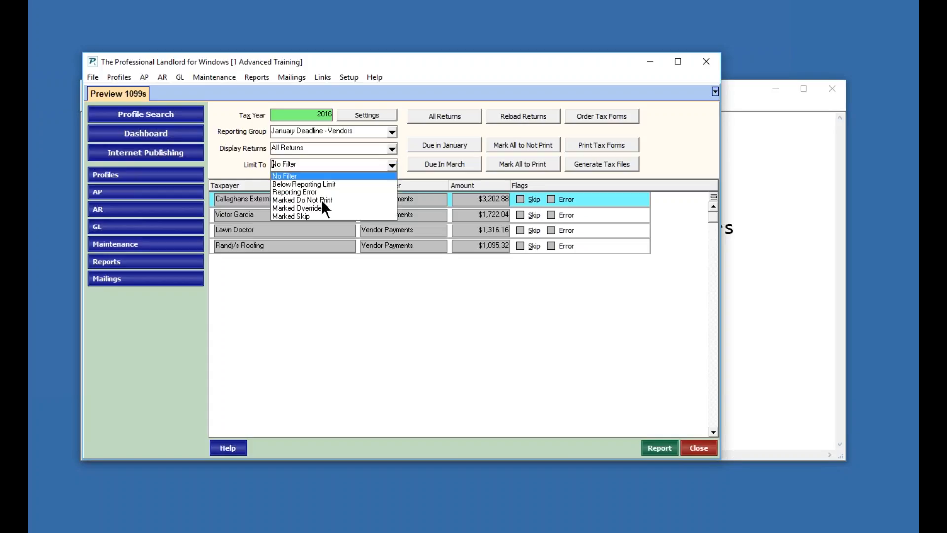
left_click(297, 193)
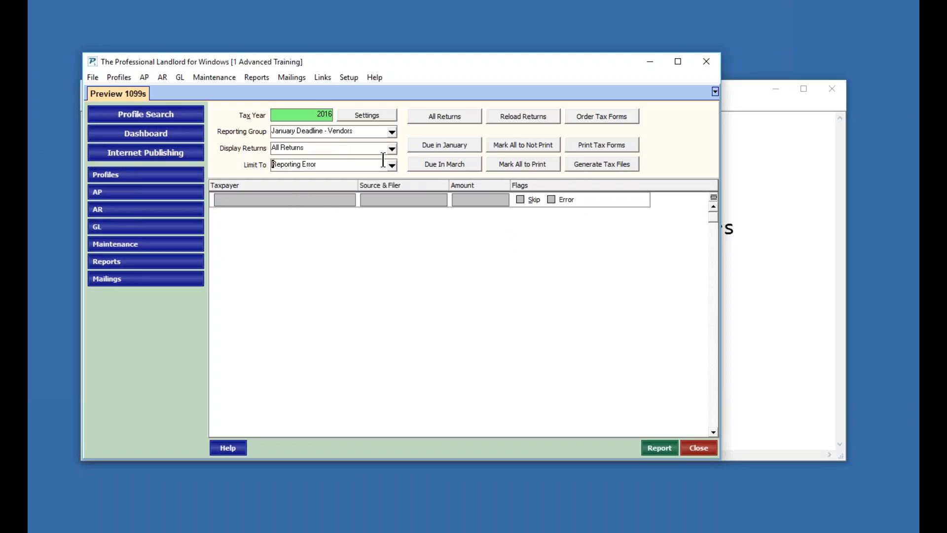
left_click(438, 115)
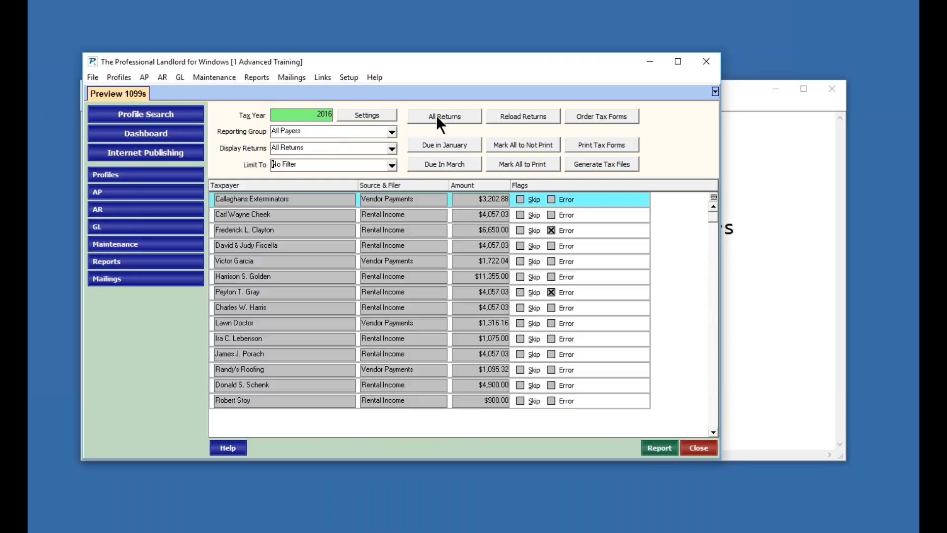
left_click(391, 165)
left_click(301, 192)
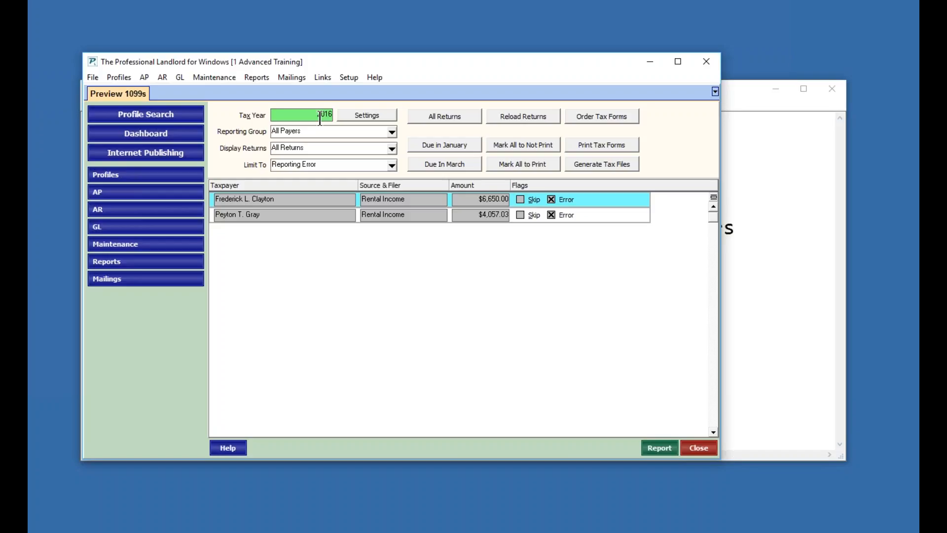
- Review the reporting minimums and load options in the Tax Reporting Settings, leaving them unsaved
left_click(366, 116)
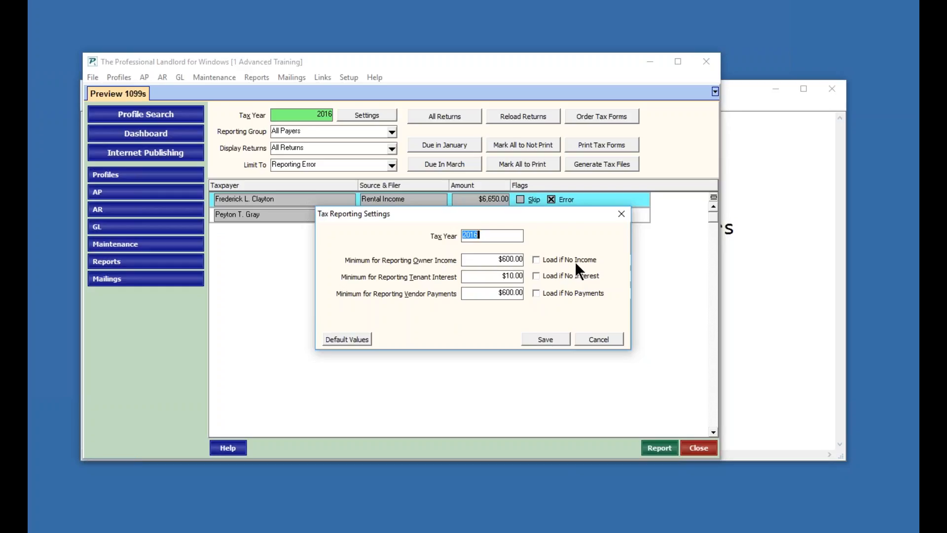
left_click(591, 339)
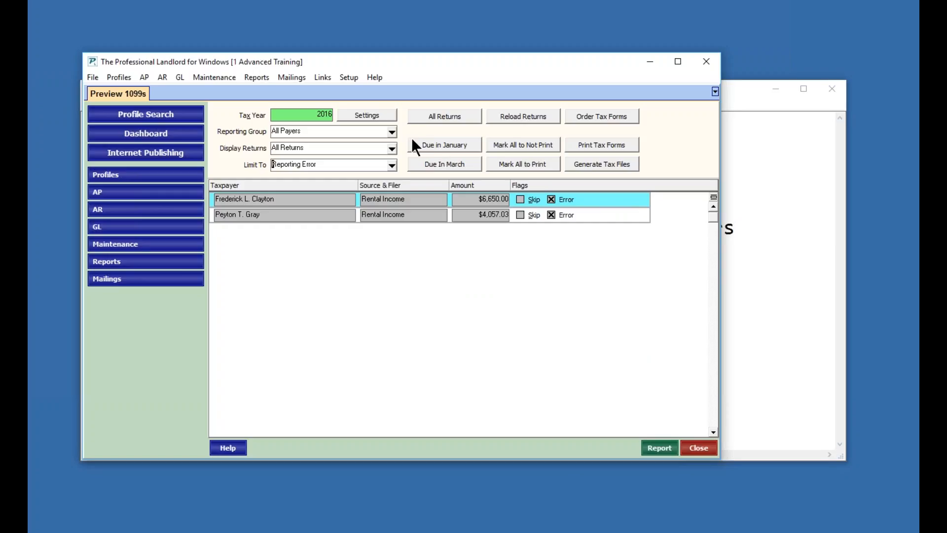
- Show all returns for all payers without a filter and review the Reload Returns options without updating any records
left_click(392, 132)
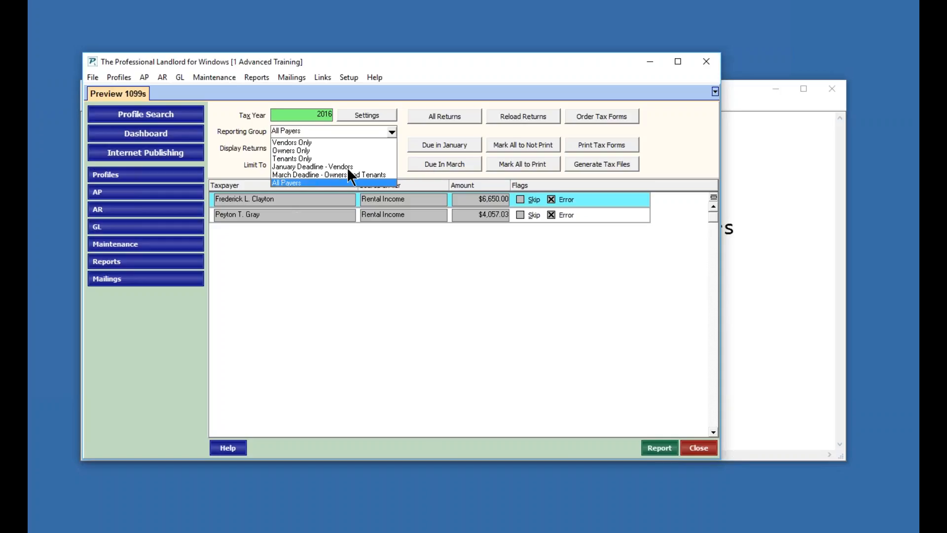
left_click(435, 116)
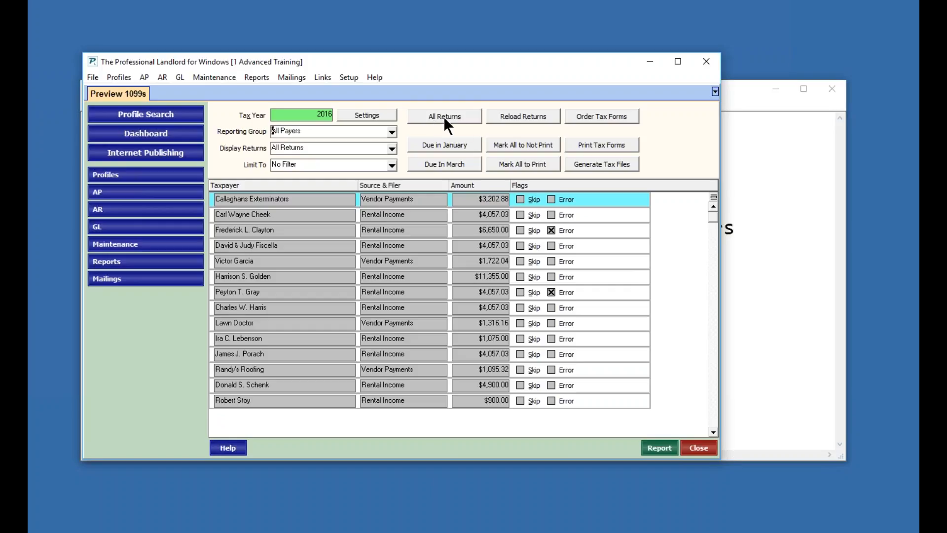
left_click(516, 114)
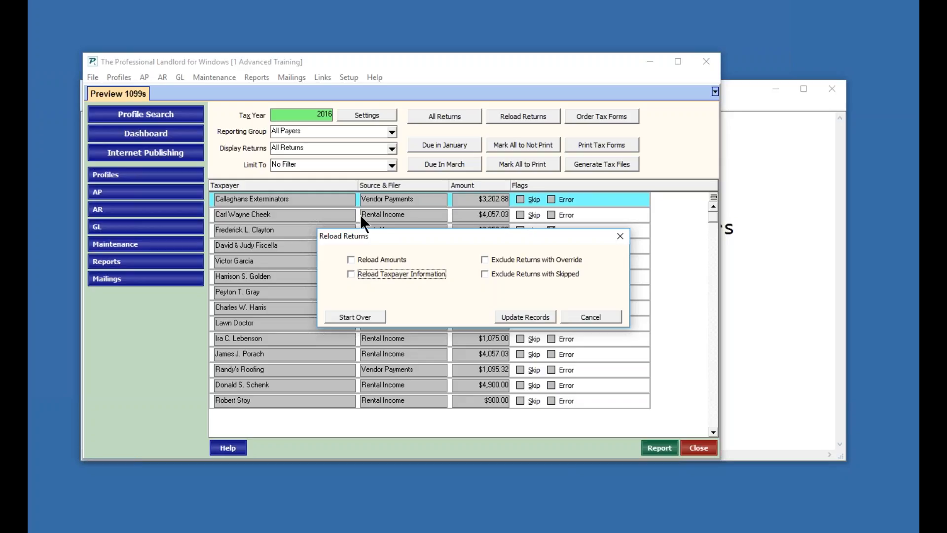
left_click(592, 315)
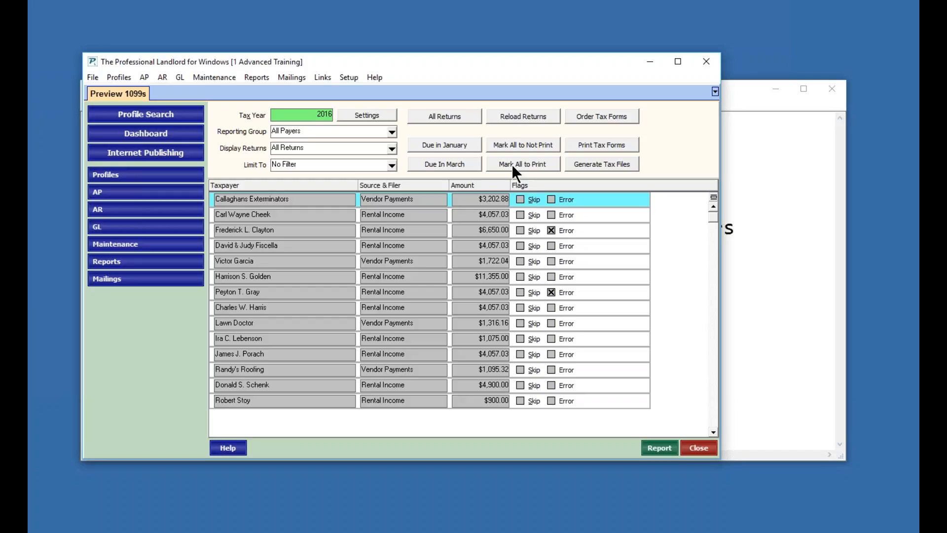
- Look at the PROMAS Forms website for ordering tax forms and at the Print Tax Forms options, closing both
left_click(596, 116)
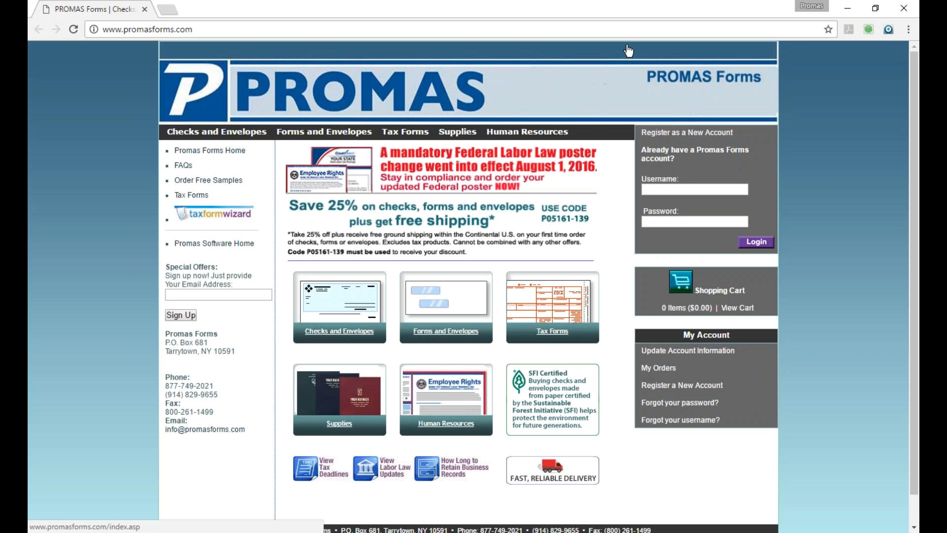
double_click(623, 11)
left_click_drag(623, 10, 445, 48)
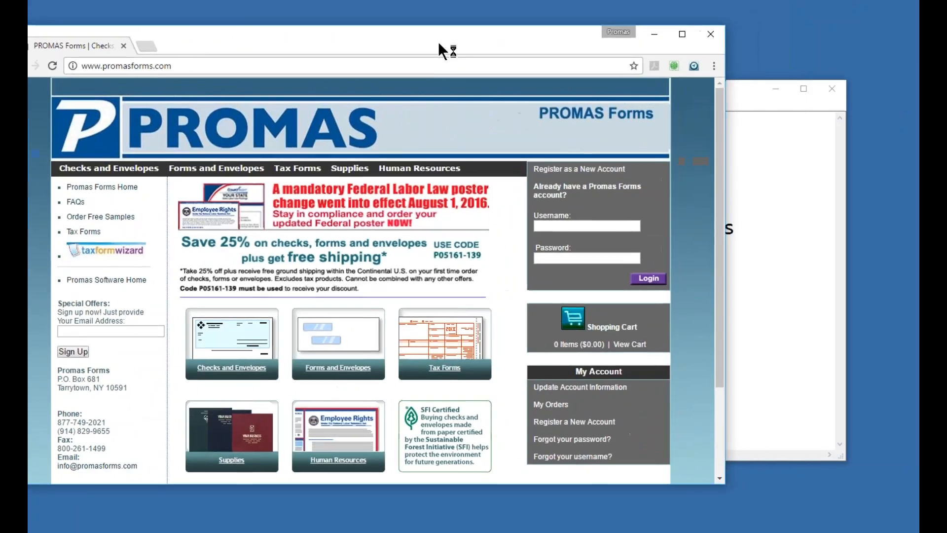
left_click(709, 32)
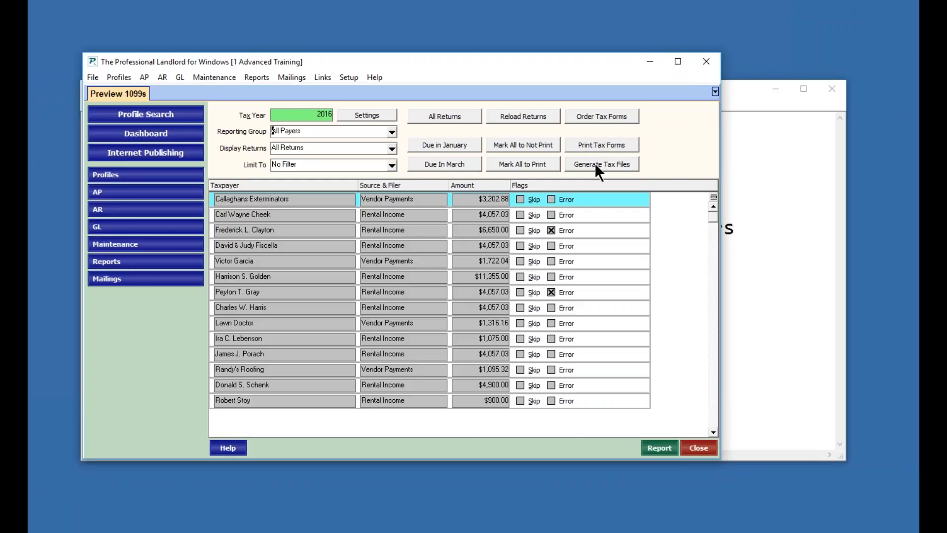
left_click(596, 146)
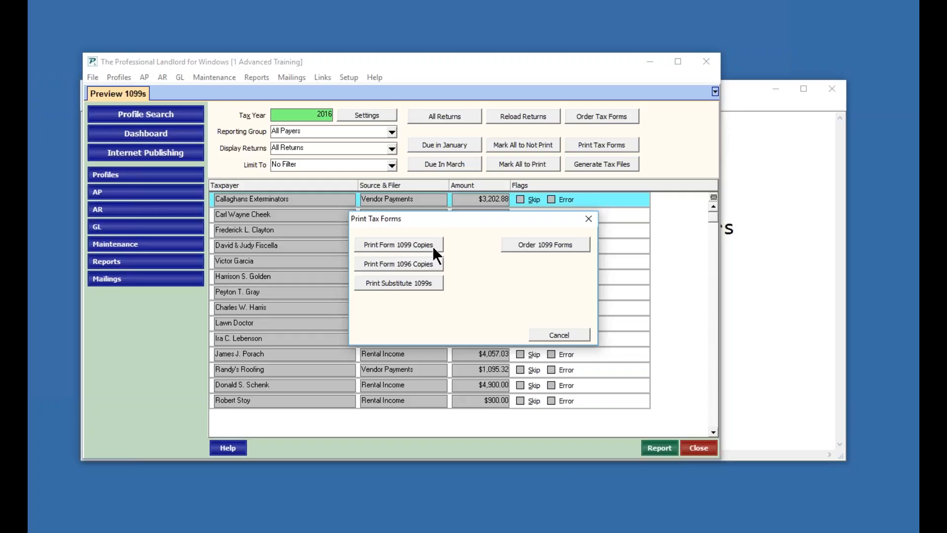
left_click(588, 218)
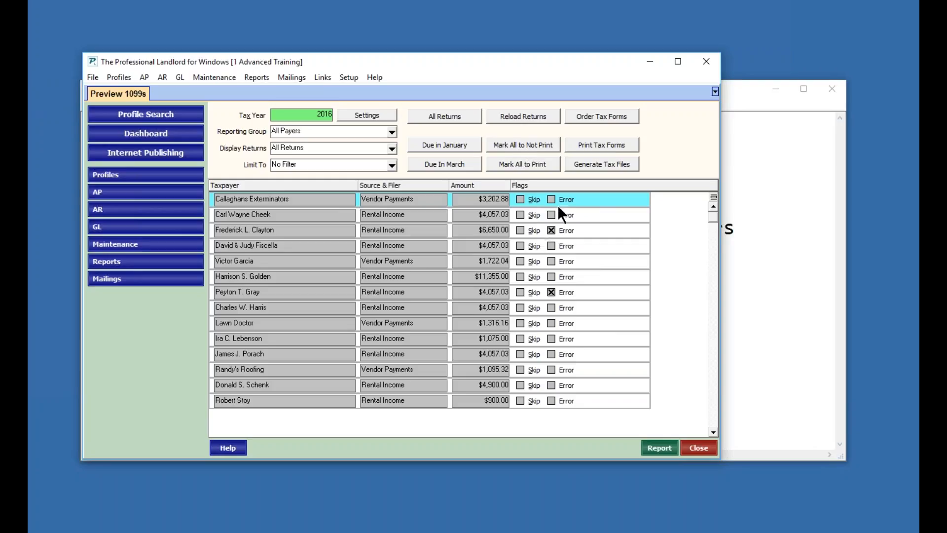
- Flag Callaghans Exterminators as Skip, and clear Do Not Print on it, the $1,722.04 vendor return and the rental income return just above Lawn Doctor
left_click(536, 199)
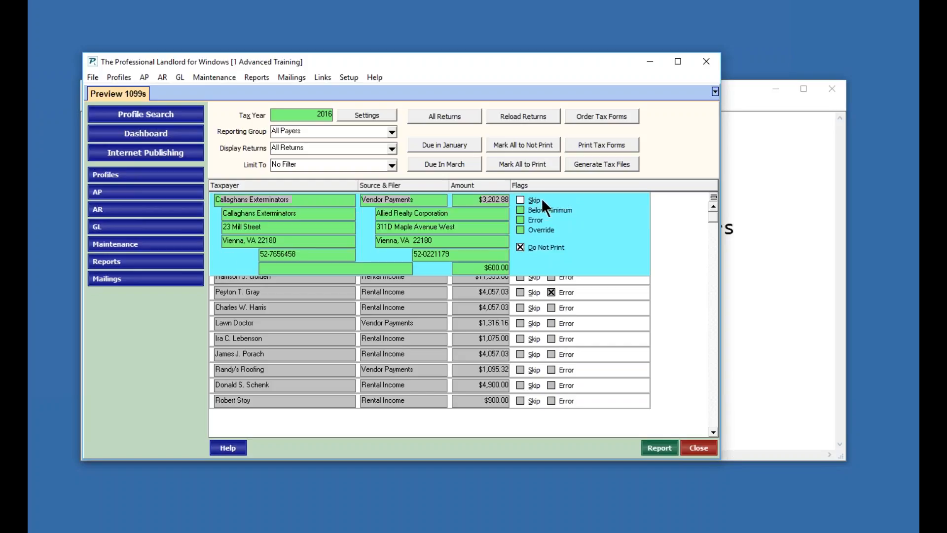
left_click(520, 247)
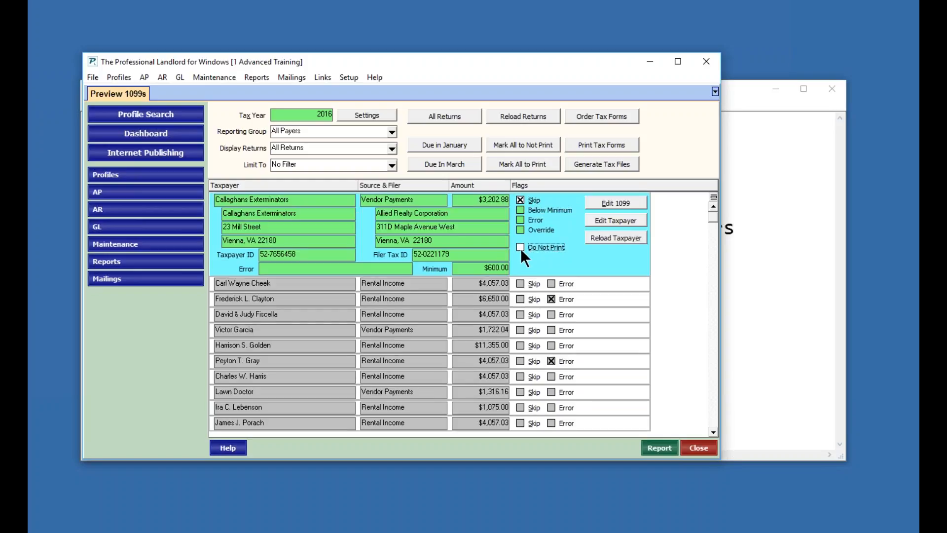
left_click(505, 330)
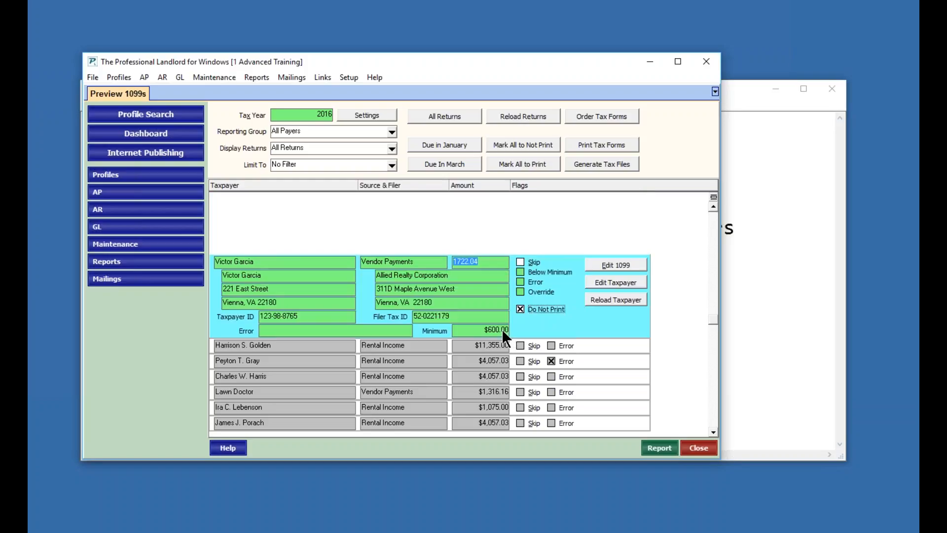
left_click(520, 308)
left_click(521, 309)
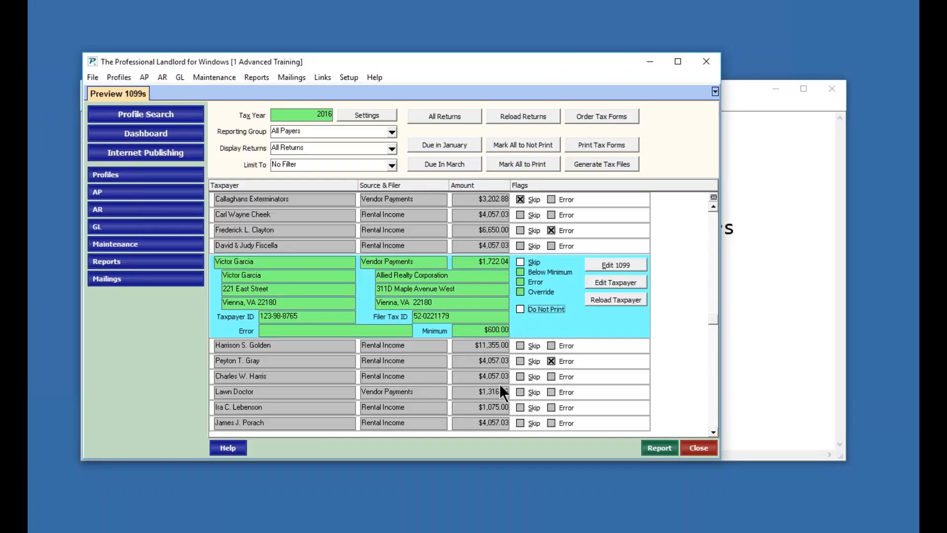
left_click(486, 376)
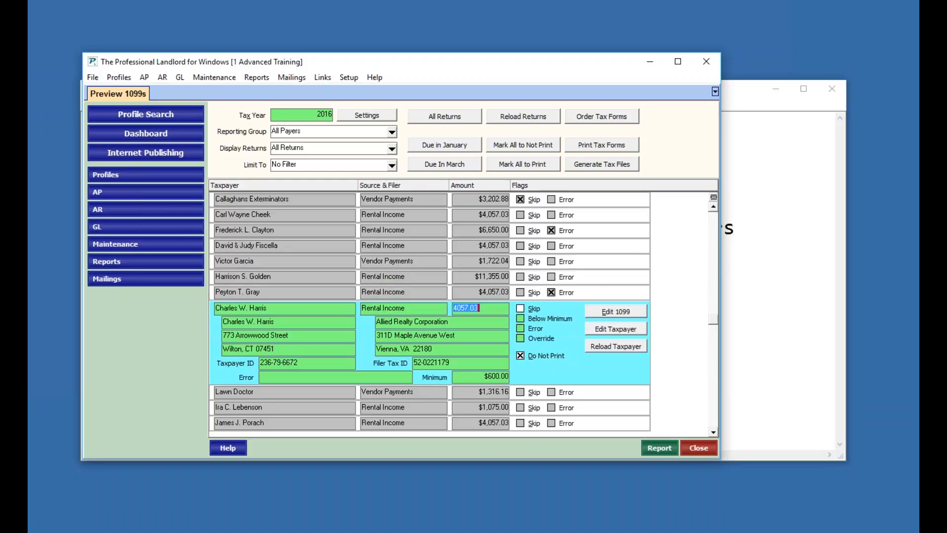
left_click(520, 354)
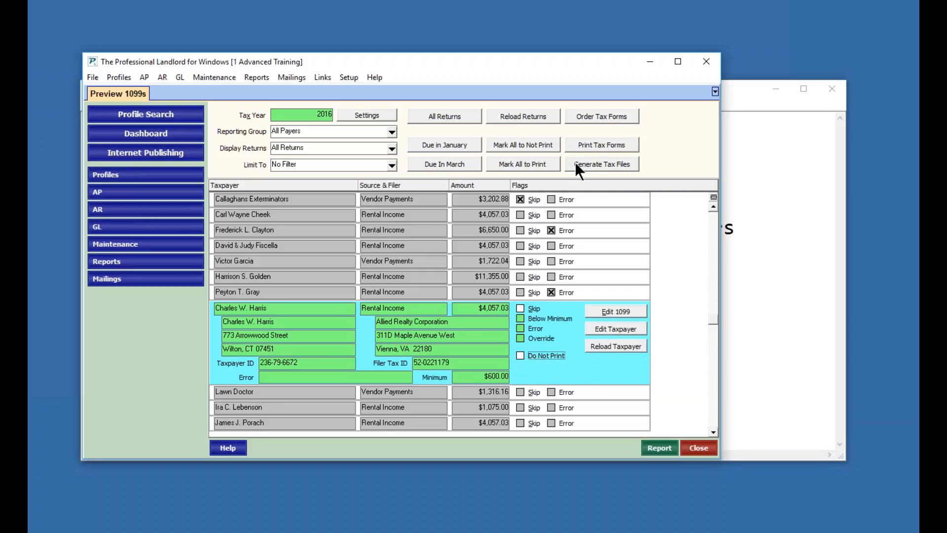
- Start printing the Form 1099 copies and accept the terms of the important notice
left_click(594, 145)
left_click(389, 244)
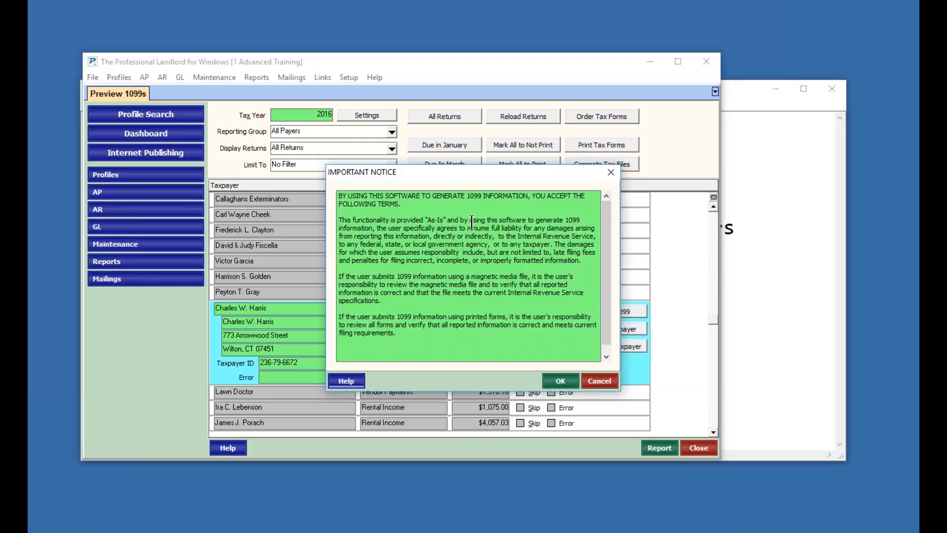
left_click(558, 381)
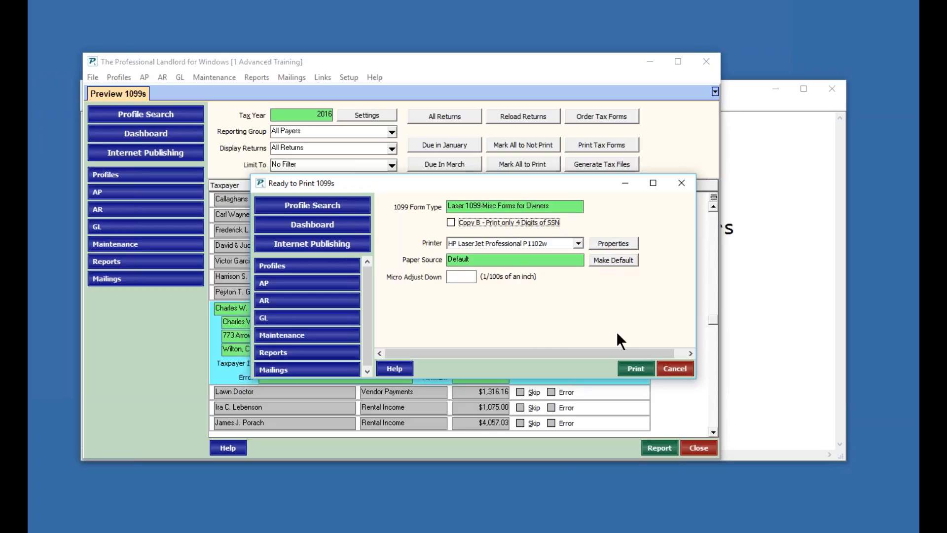
- Switch to the tax reporting schedule in Notepad and clear it away from behind the Ready to Print 1099s window
left_click(740, 337)
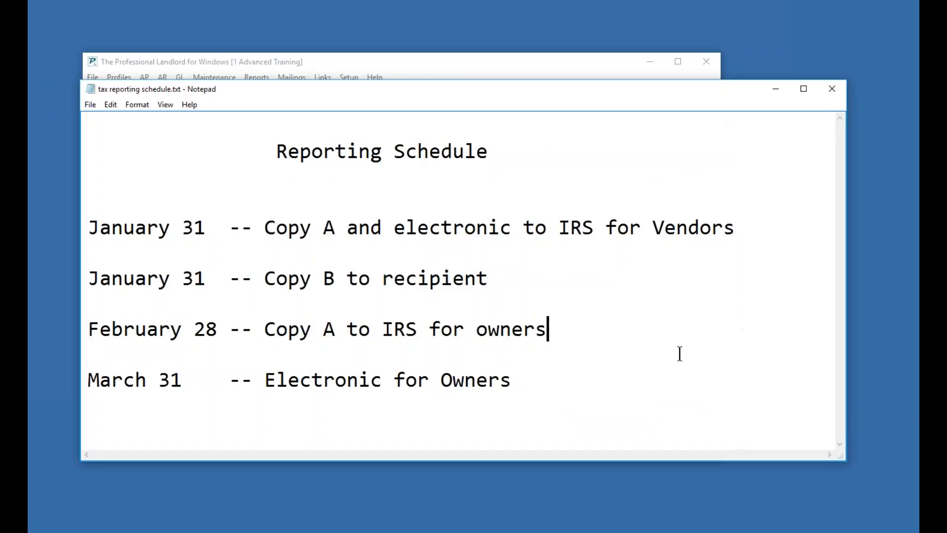
left_click_drag(676, 95, 556, 104)
left_click(654, 99)
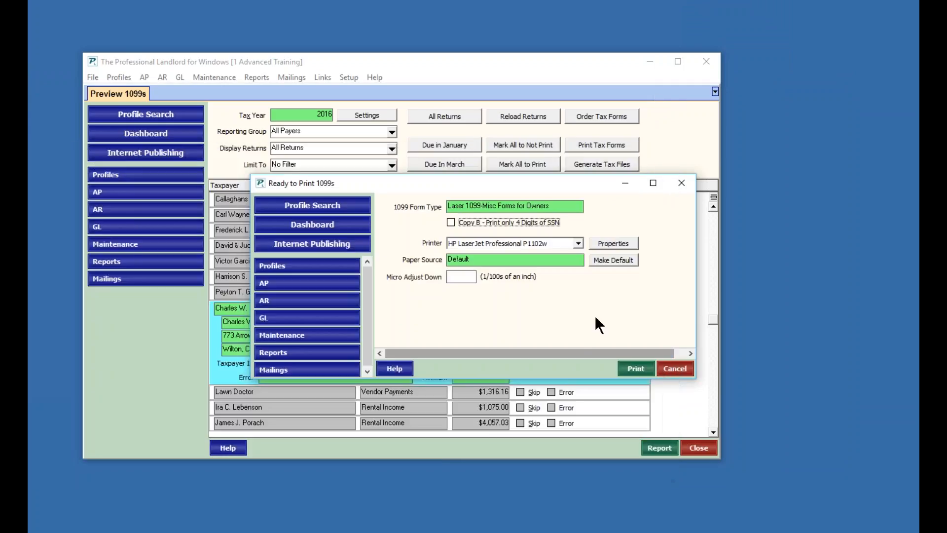
left_click(744, 383)
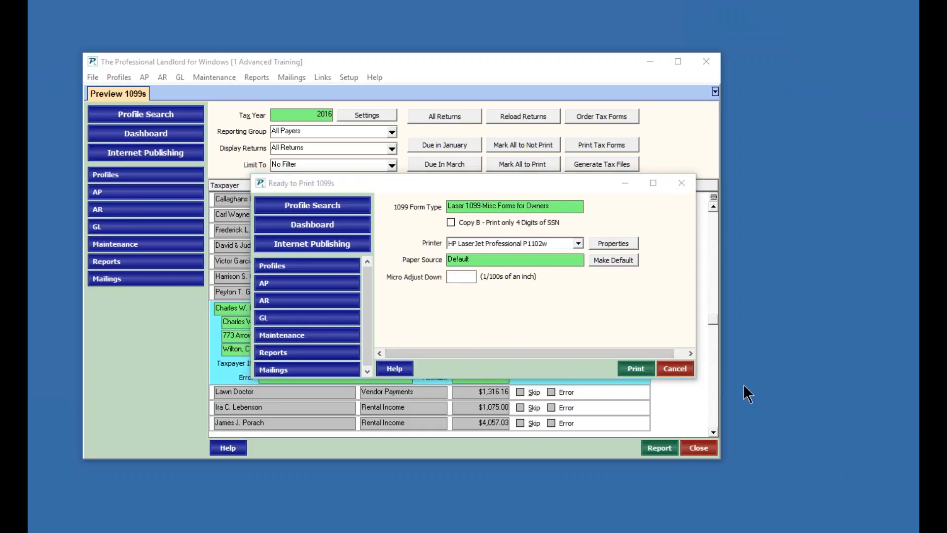
- Print the Laser 1099-Misc forms for owners on the HP LaserJet Professional P1102w and cancel the print run for vendors
left_click(636, 368)
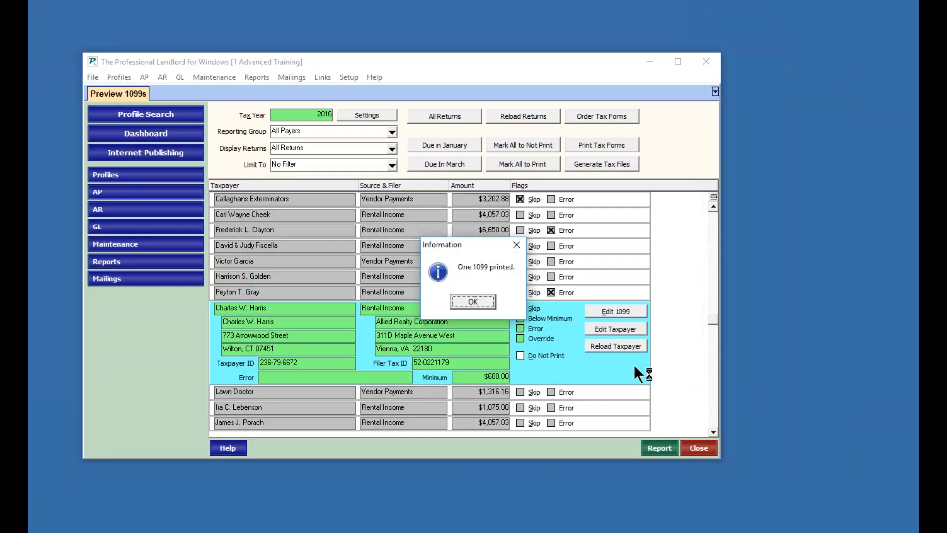
left_click(474, 301)
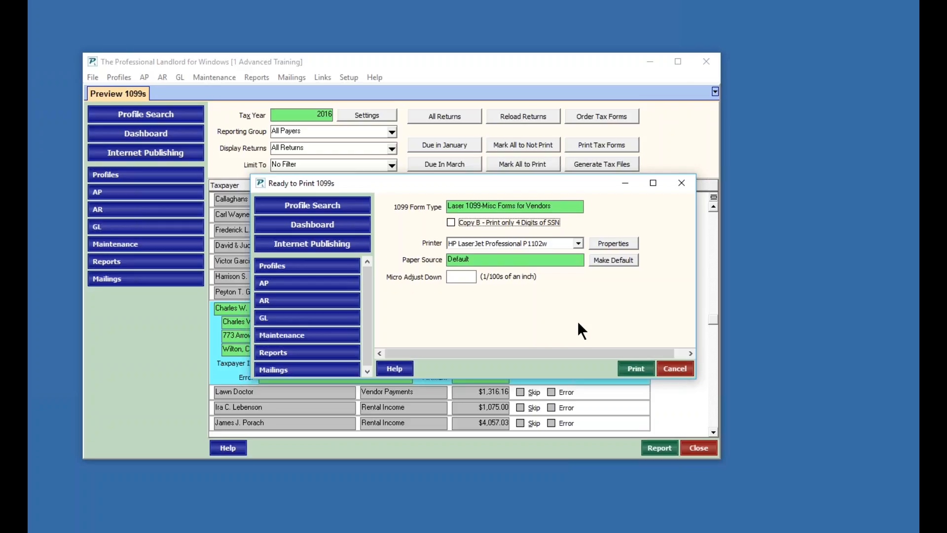
left_click(674, 369)
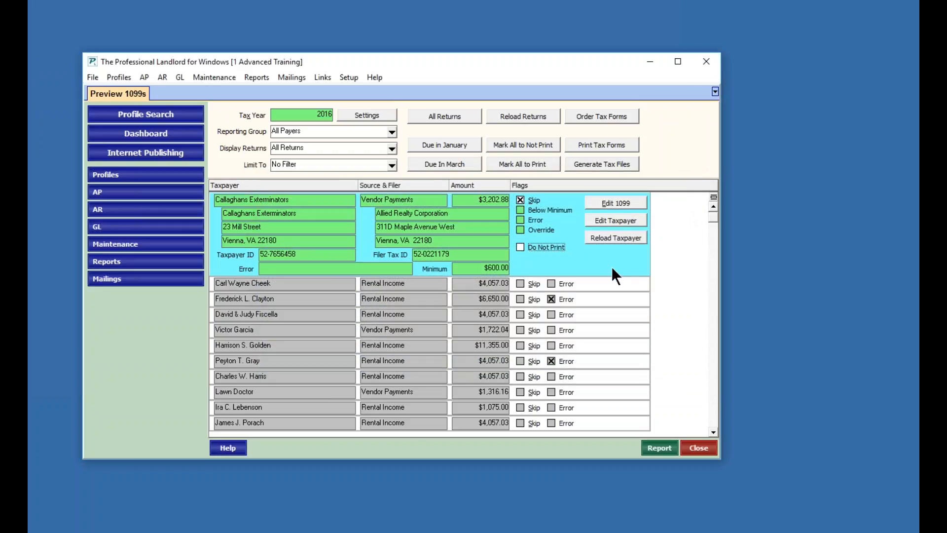
- Generate the 2016 tax reporting file IRSTAX for electronic filing as a test file and open its Export folder
left_click(590, 162)
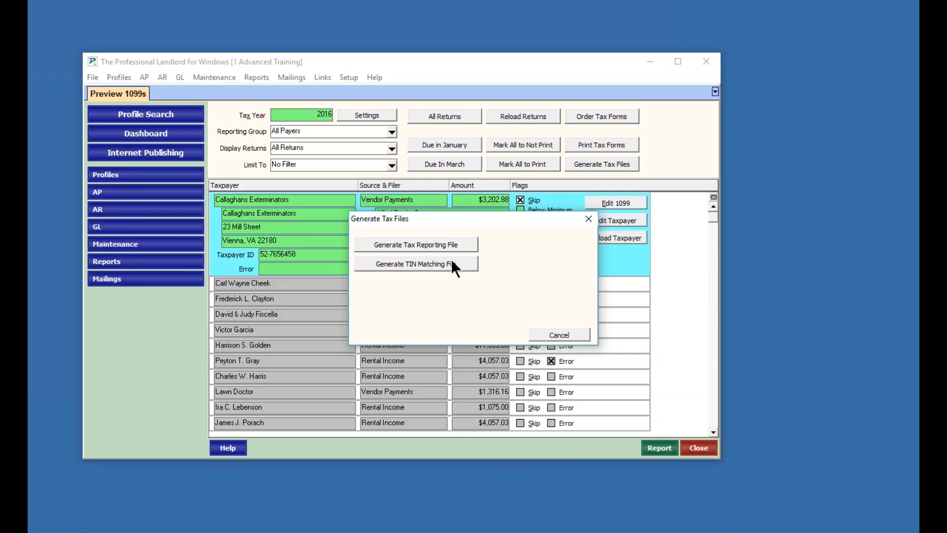
left_click(419, 244)
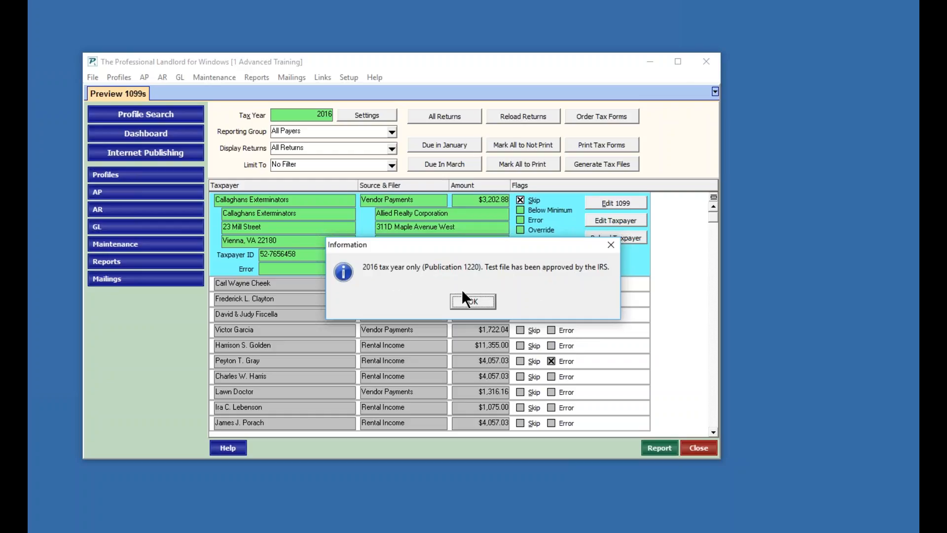
left_click(472, 301)
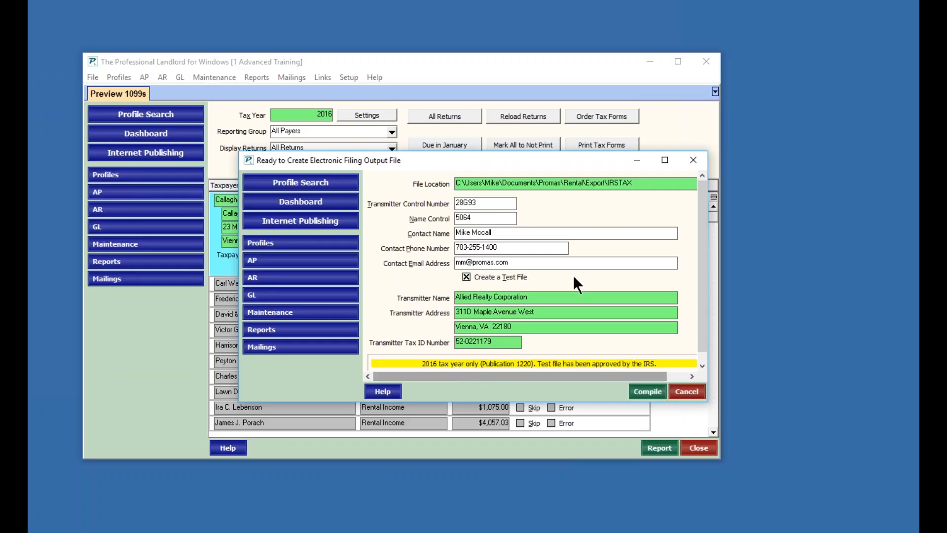
left_click(647, 390)
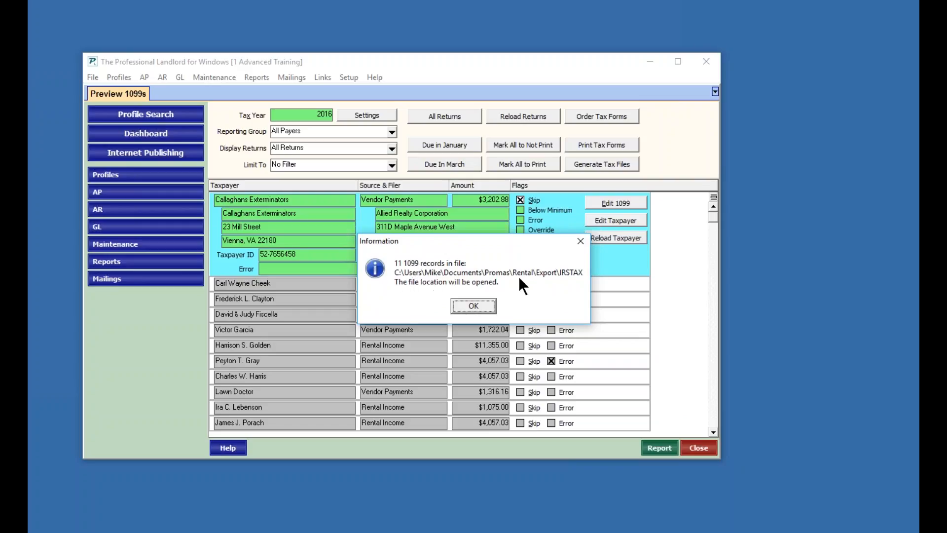
left_click(473, 306)
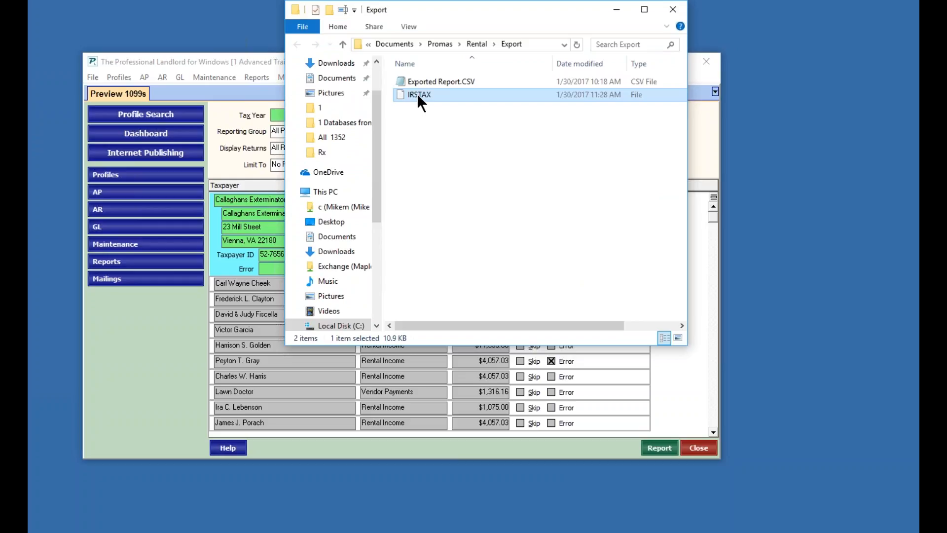
- Rename the exported IRSTAX file as IRSTAX V2016, close the Export folder and dismiss the application error
right_click(417, 93)
left_click(457, 243)
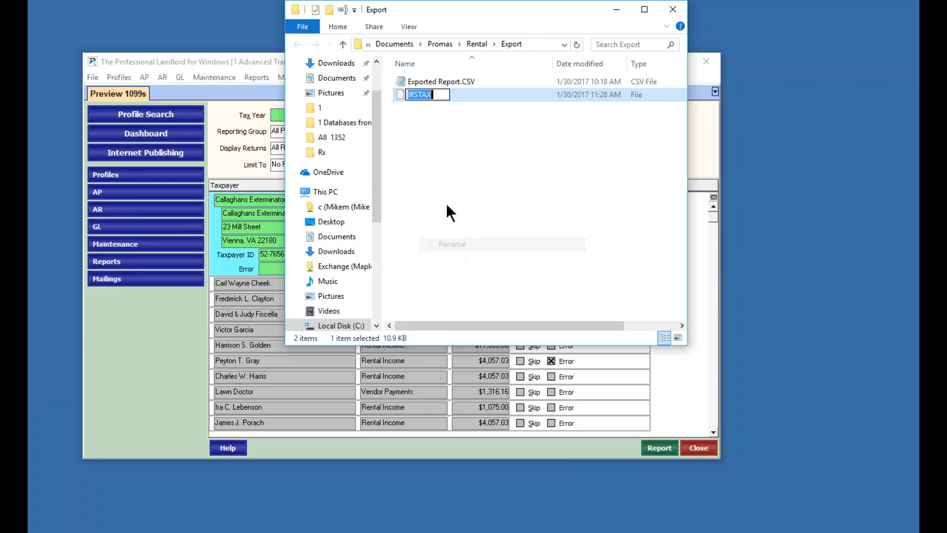
left_click(444, 94)
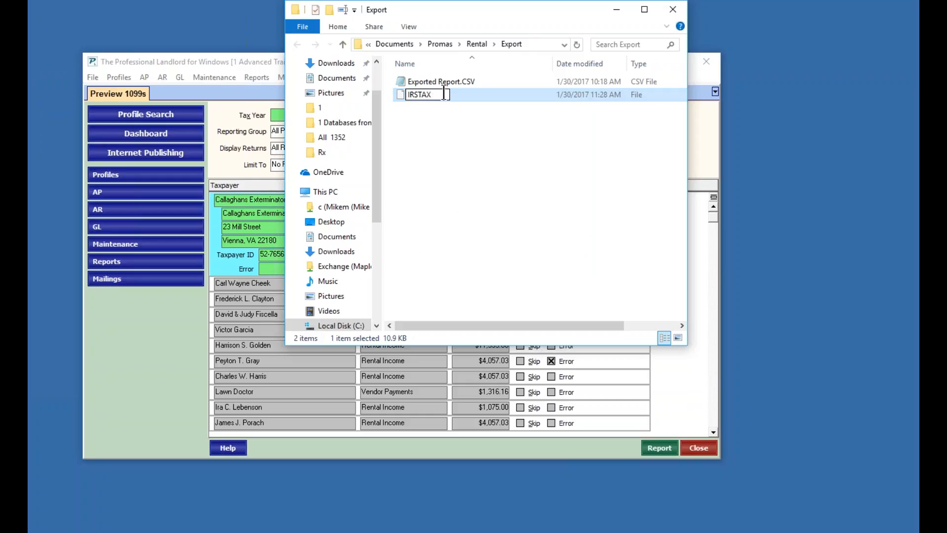
type("V2016")
left_click(401, 98)
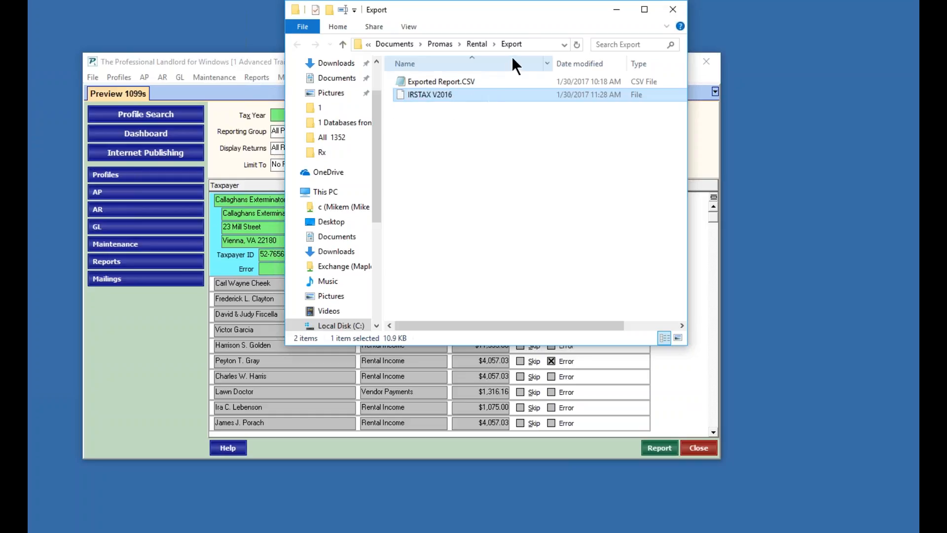
left_click(672, 9)
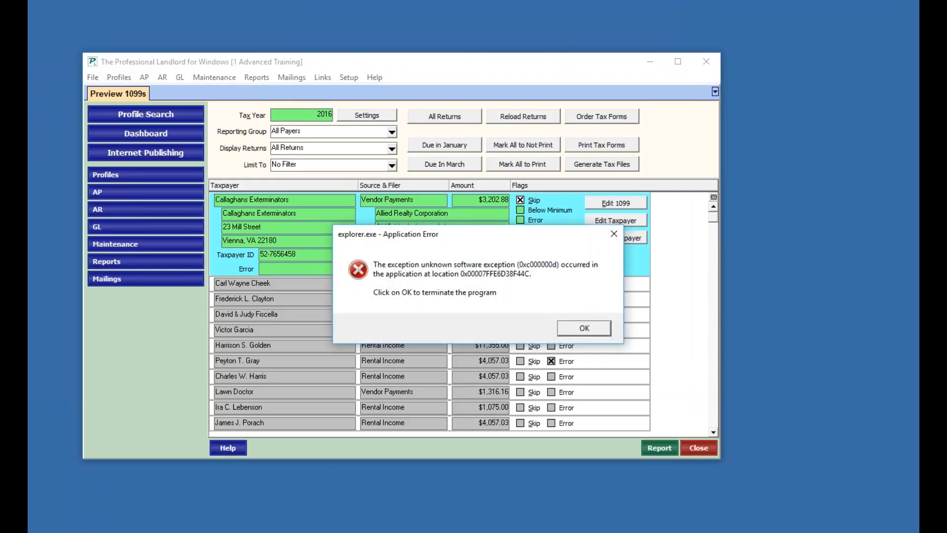
left_click(579, 328)
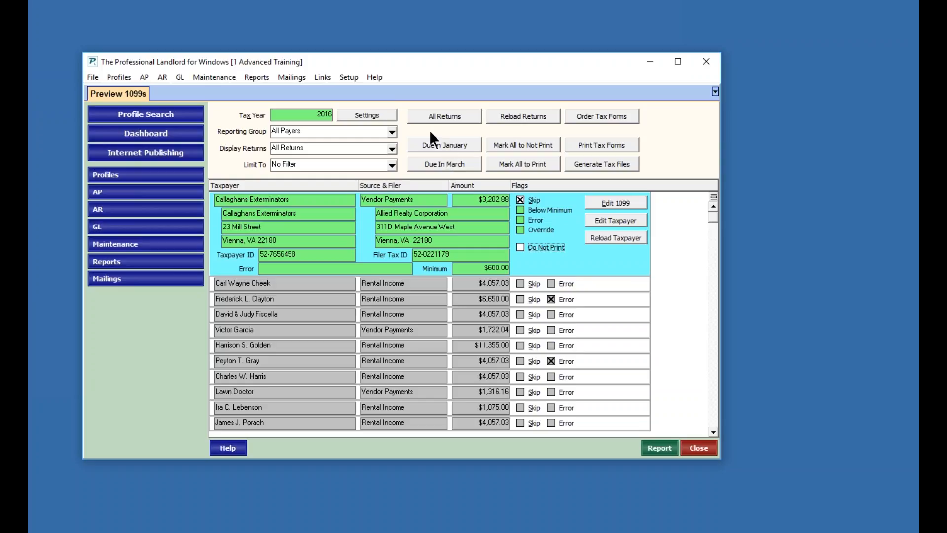
- Start over by reloading all tax returns from the database, and limit the list to Reporting Error
left_click(433, 116)
left_click(516, 114)
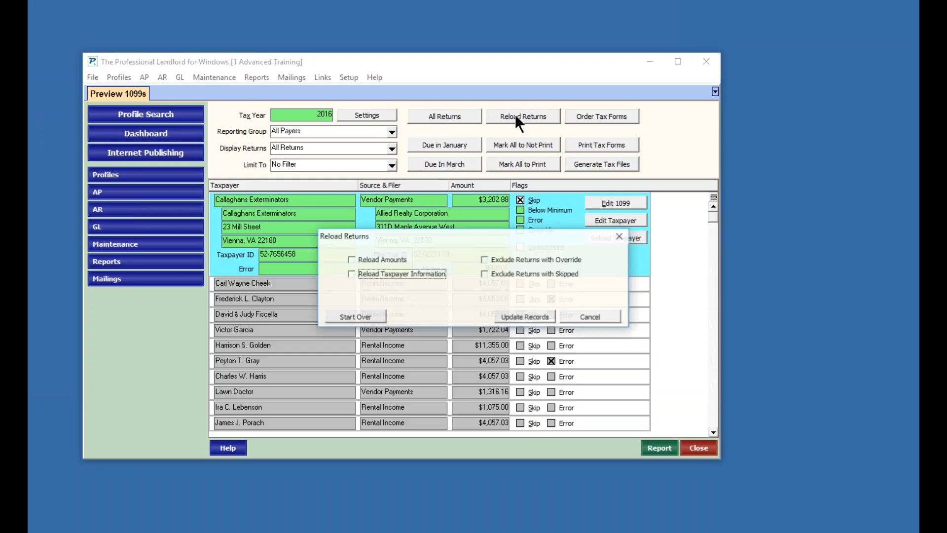
left_click(353, 318)
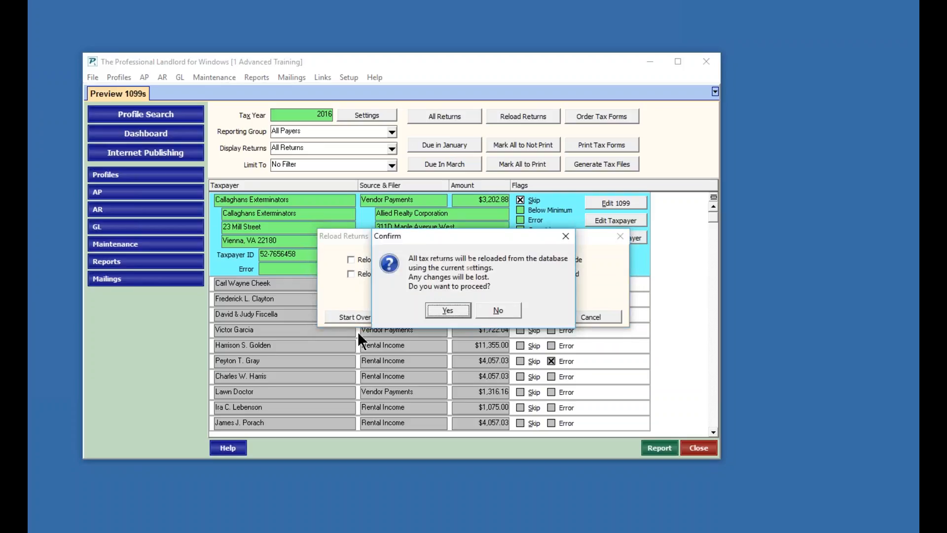
left_click(444, 311)
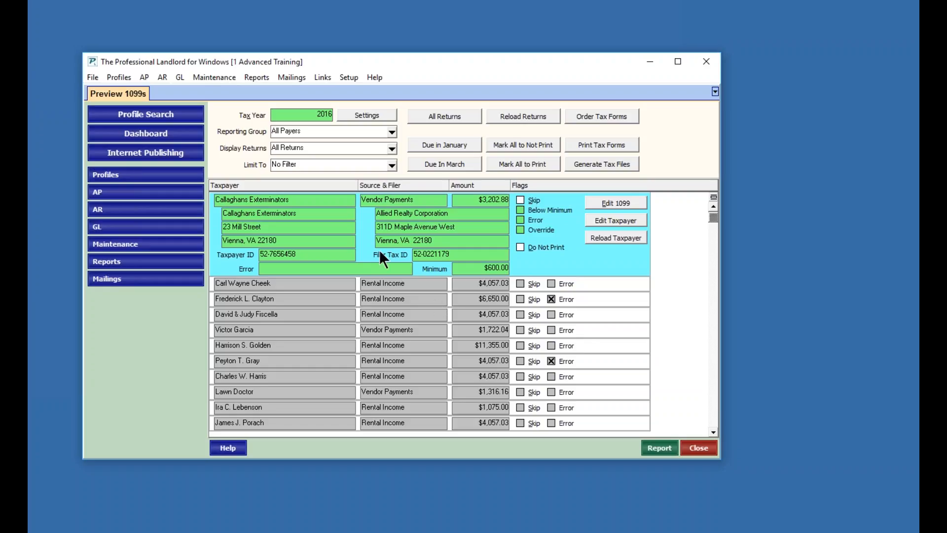
left_click(391, 164)
left_click(305, 192)
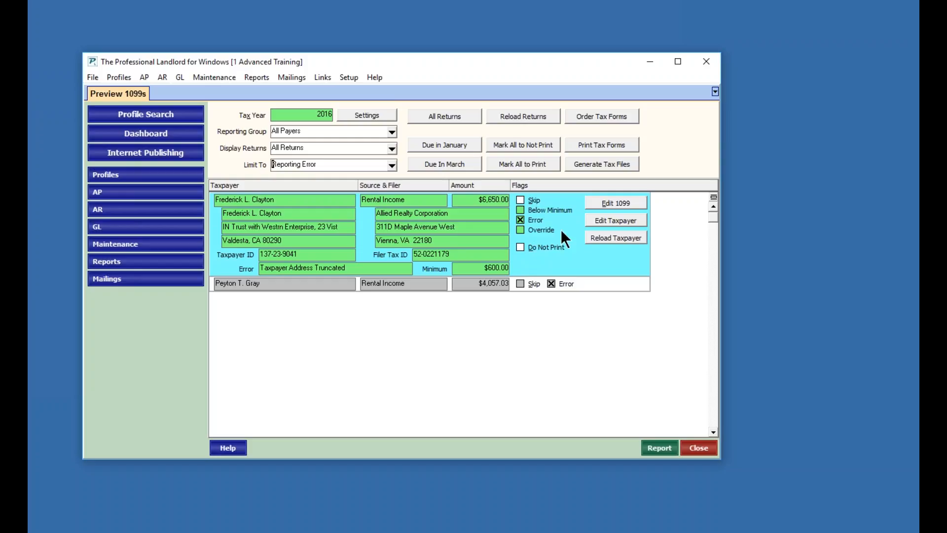
- Remove the word "with" from the first listed owner's address, save the profile and update the taxpayer and filer information
left_click(602, 218)
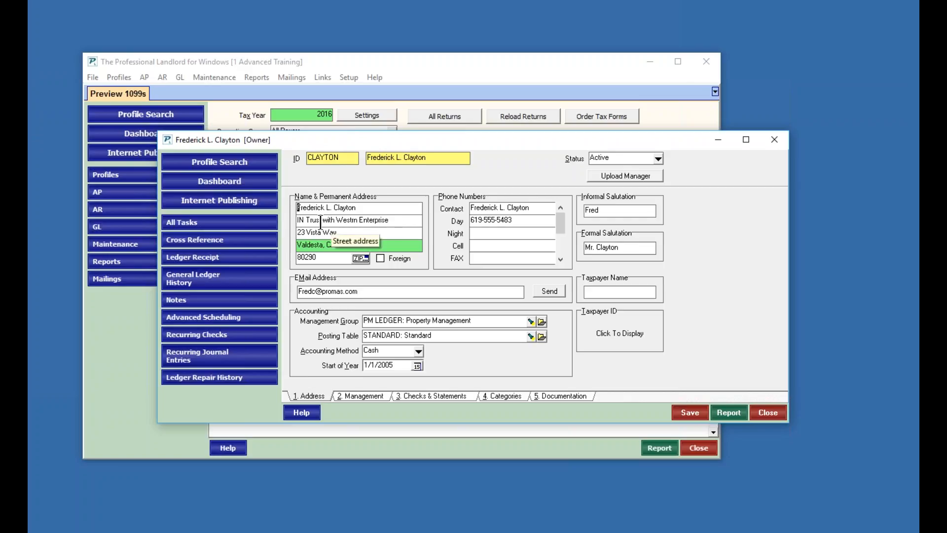
left_click_drag(322, 219, 332, 220)
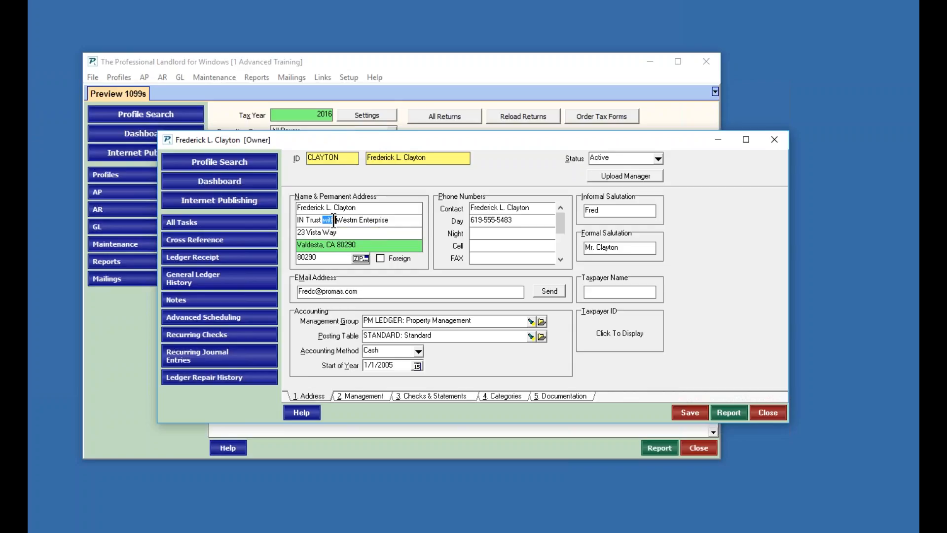
key("BackSpace")
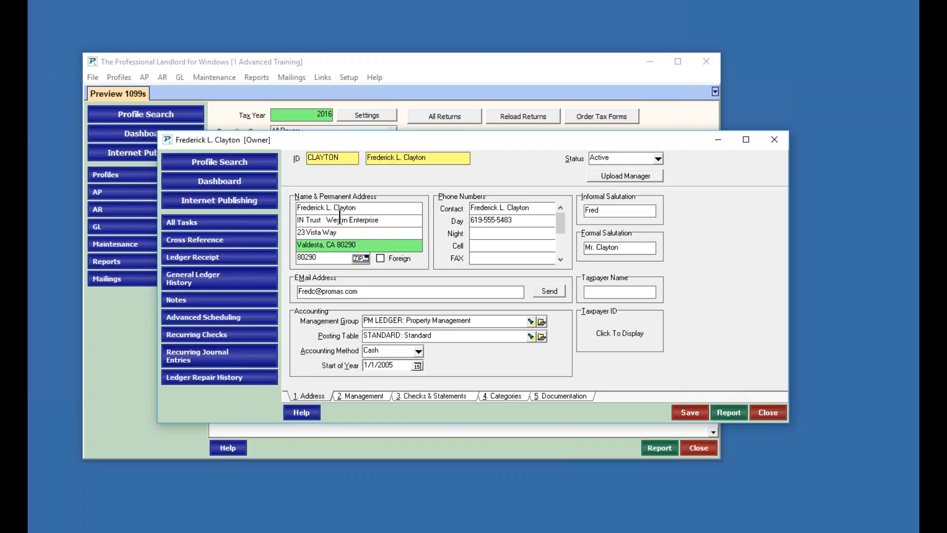
key("BackSpace")
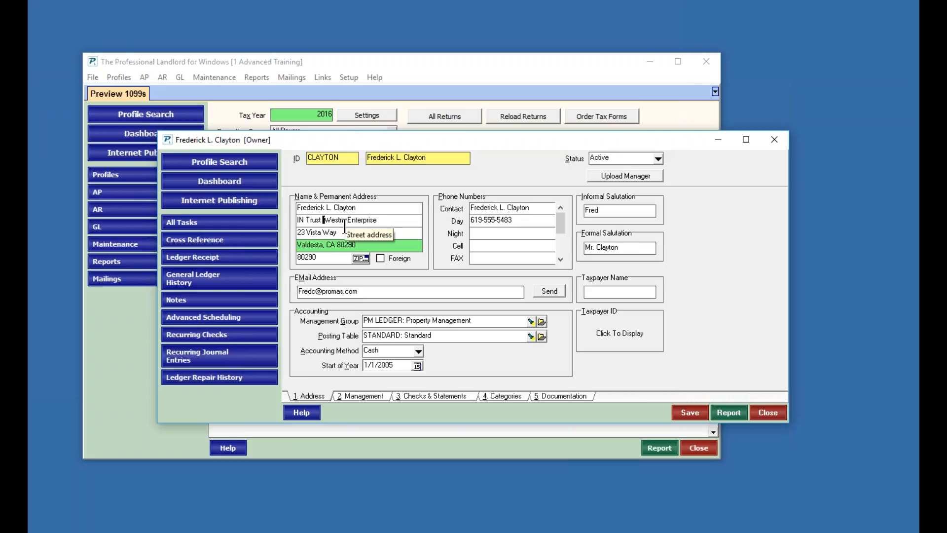
left_click(684, 412)
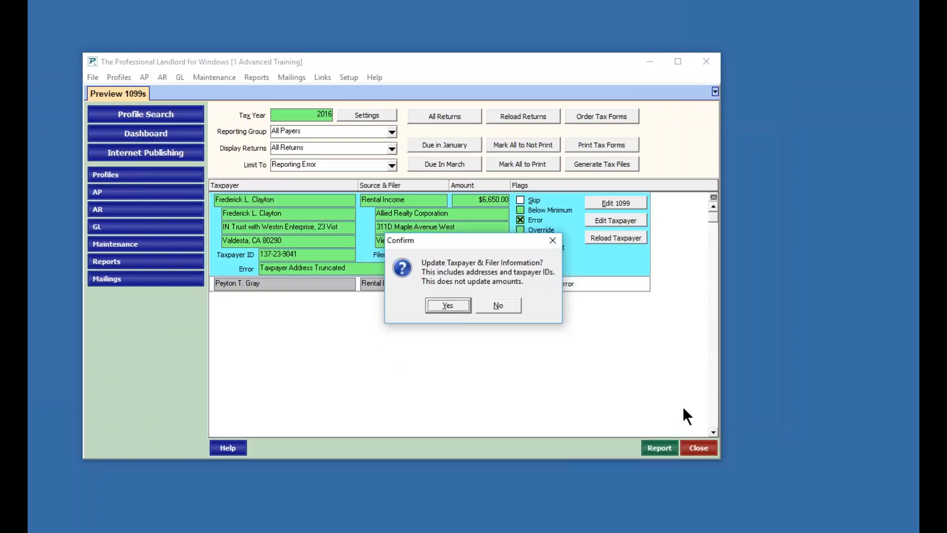
left_click(449, 304)
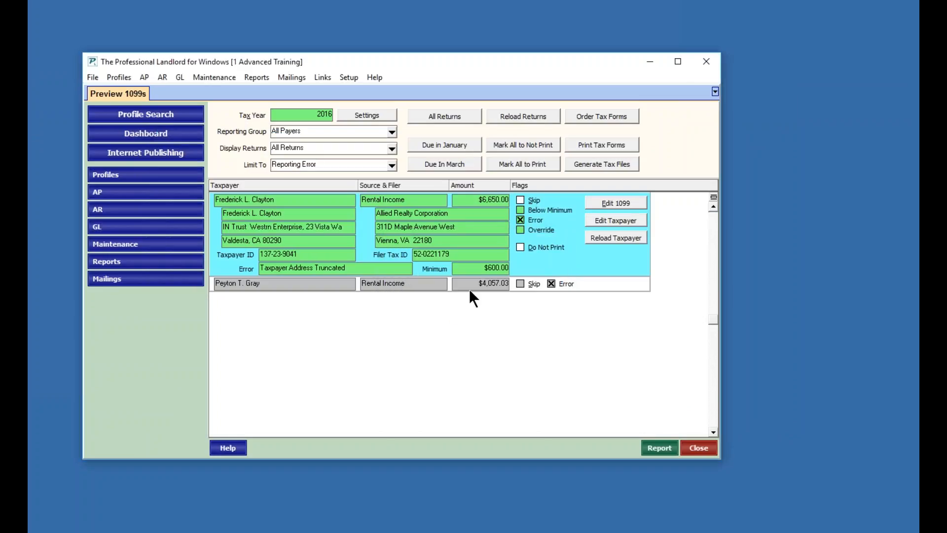
- Reload the taxpayer and filer information of the first listed return
left_click(596, 235)
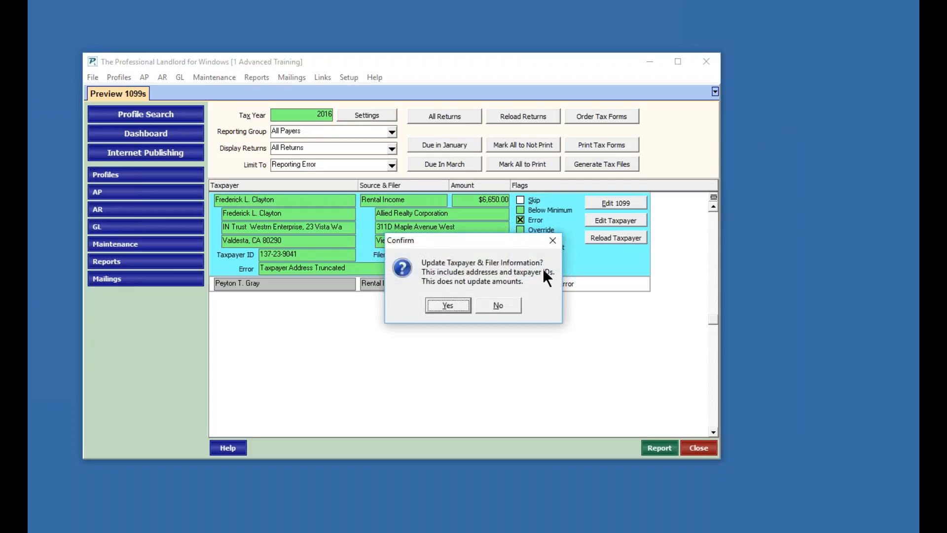
left_click(457, 305)
left_click(508, 305)
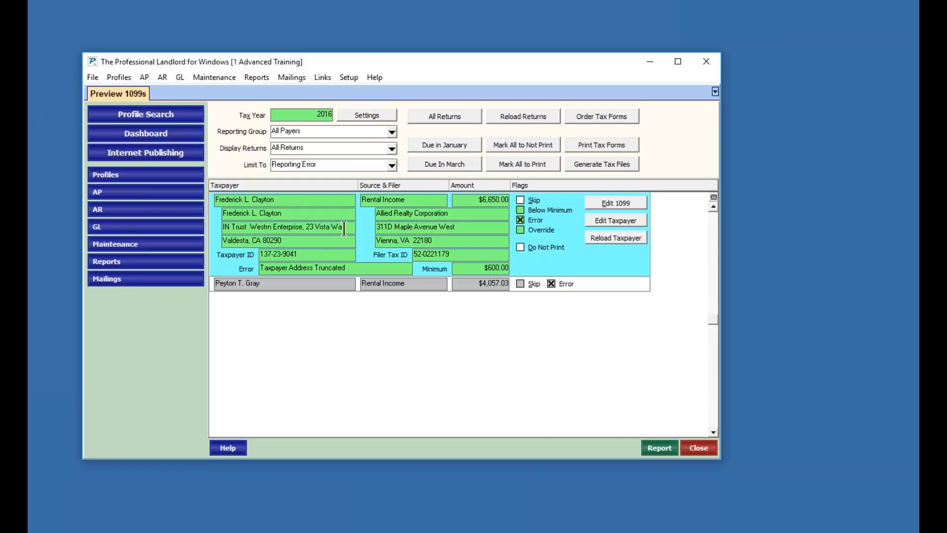
left_click(598, 238)
left_click(452, 305)
- Override the first return's 1099 information, clear its error flag, remove the extra space and complete the truncated street address, and save it
left_click(604, 202)
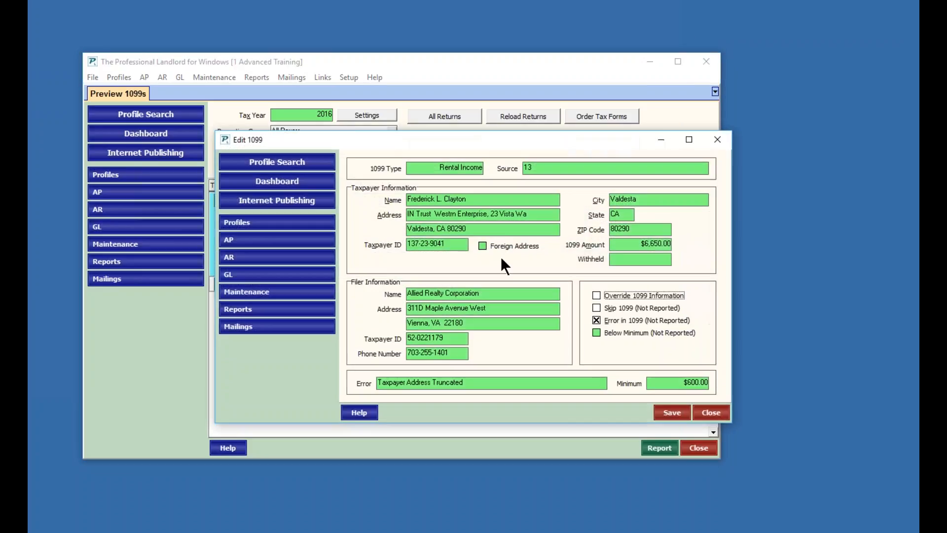
left_click(596, 294)
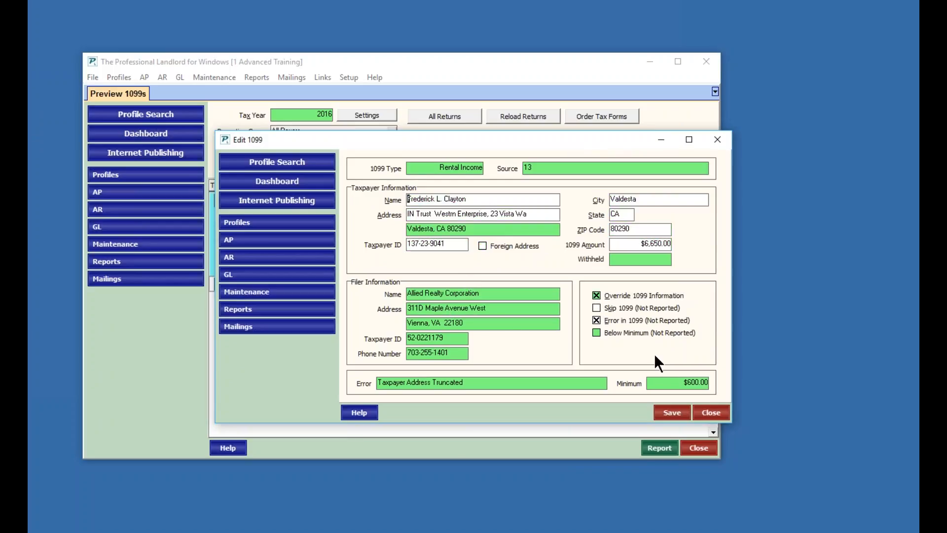
left_click(596, 319)
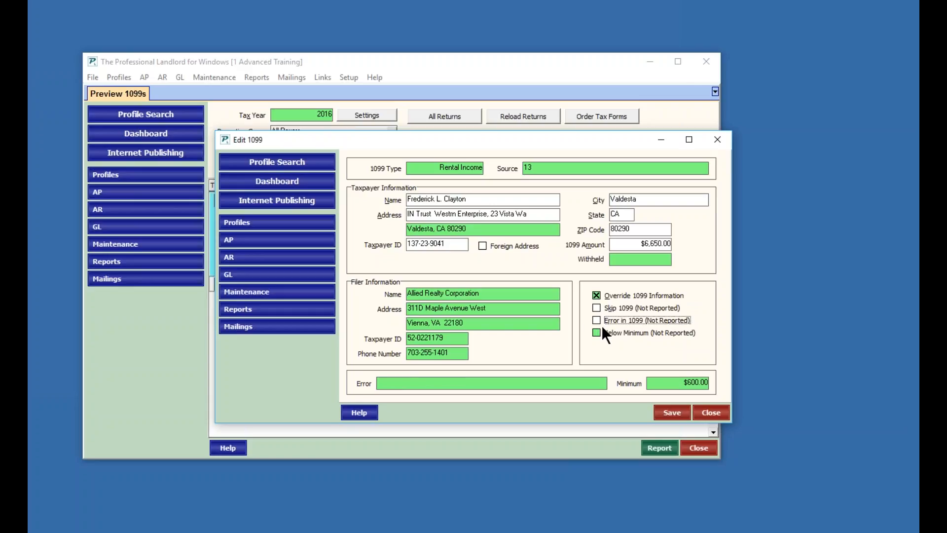
left_click(534, 214)
left_click(432, 215)
key("Delete")
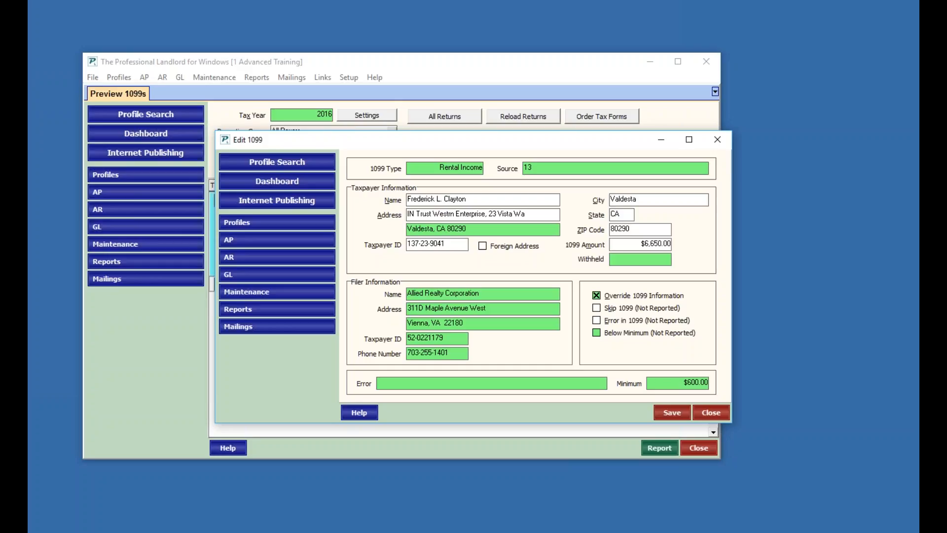
left_click(527, 216)
type("y")
left_click(672, 413)
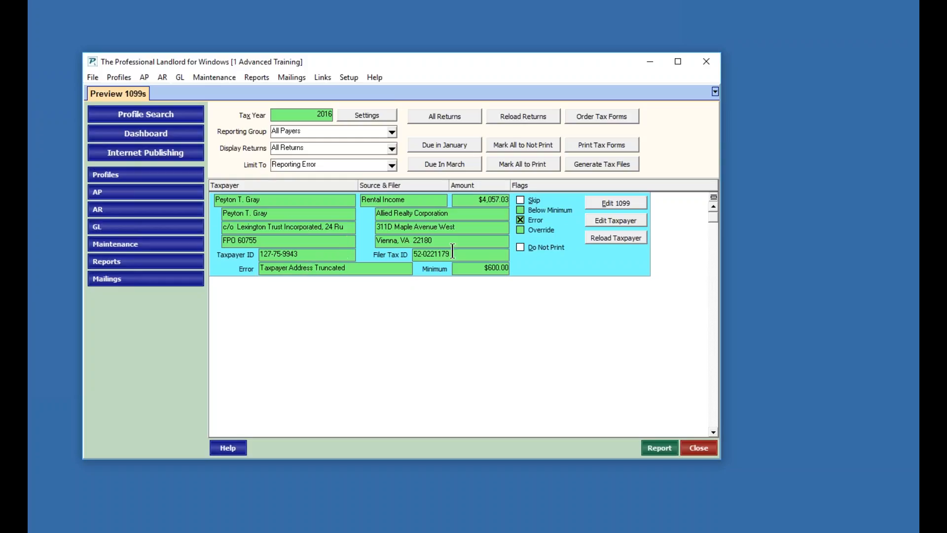
- Shorten "Incorporated" to "Inc" in the remaining owner's address, save the profile and update the taxpayer information
left_click(612, 222)
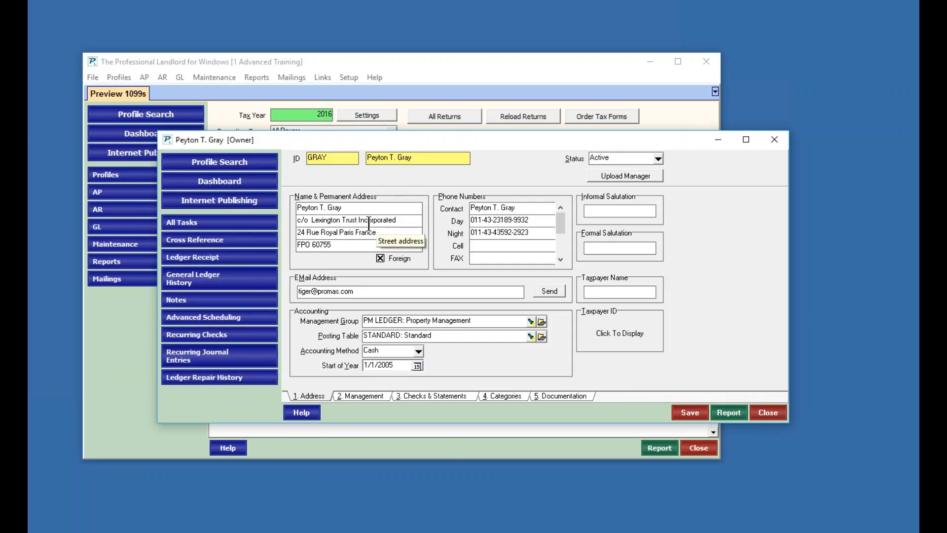
left_click_drag(368, 219, 398, 220)
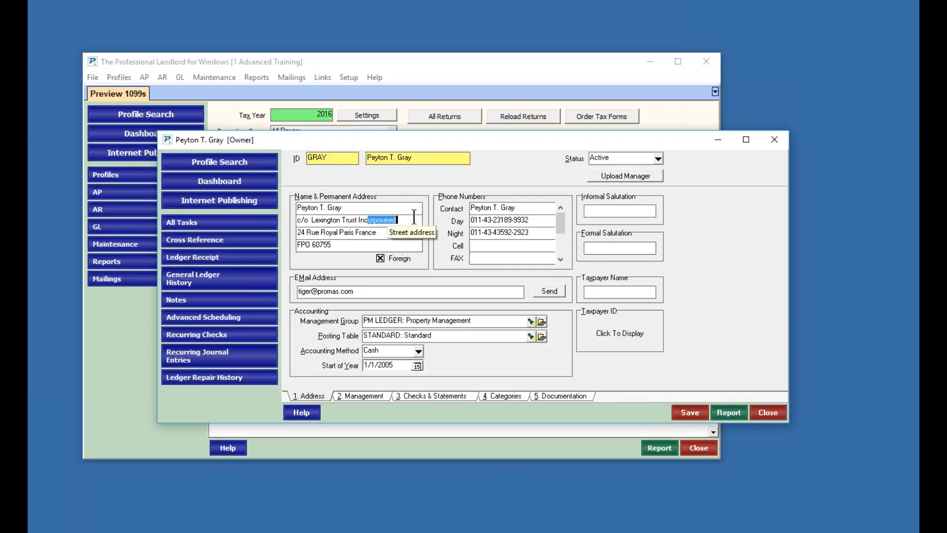
key("BackSpace")
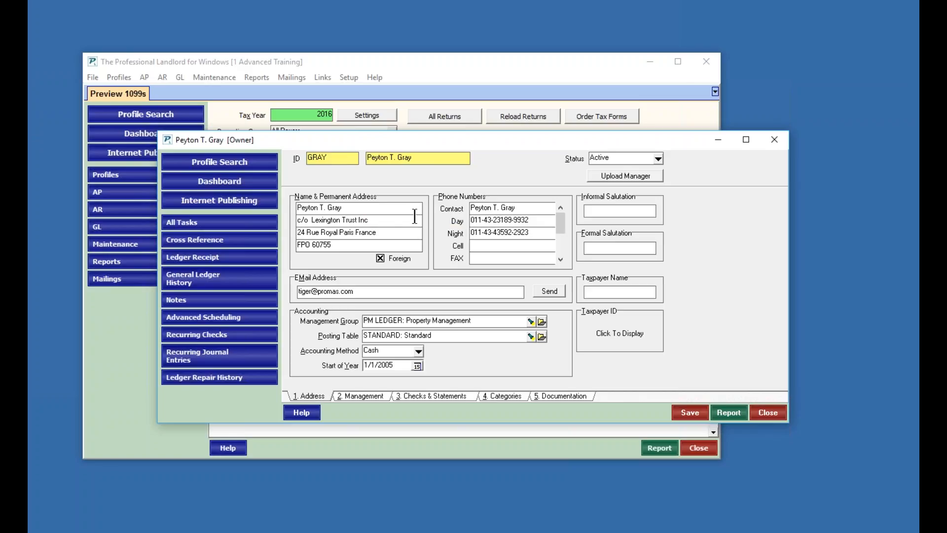
left_click(689, 411)
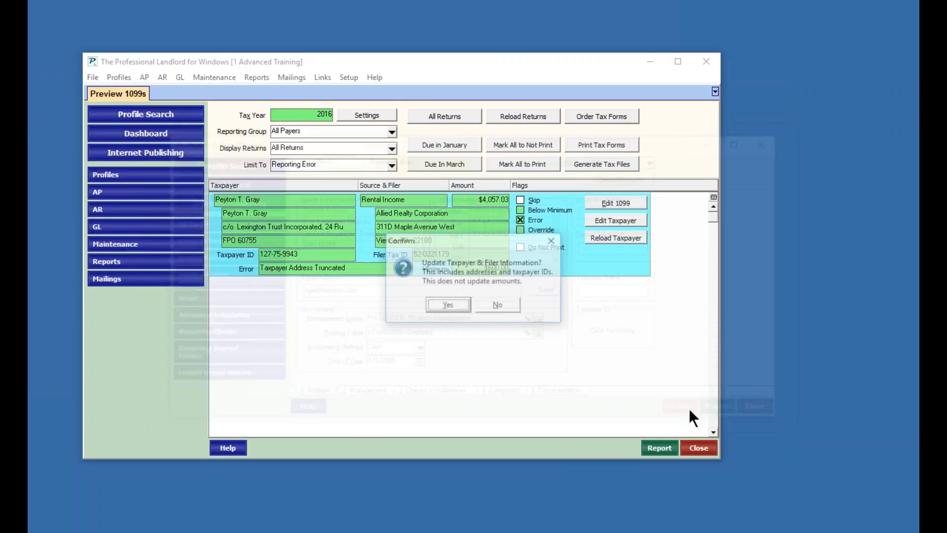
left_click(446, 305)
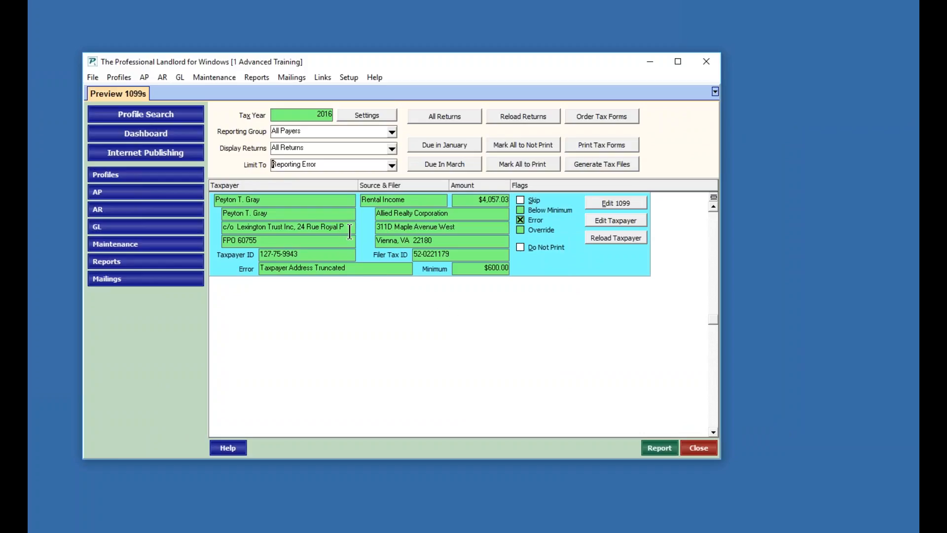
- Recheck the address lines in the remaining owner's profile, then save it and repeat the taxpayer information update
left_click(607, 223)
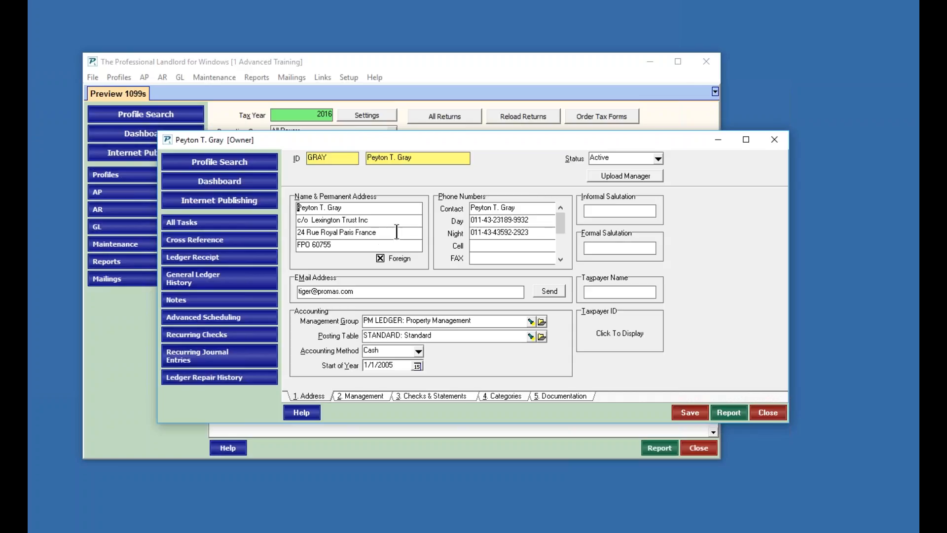
left_click(688, 411)
left_click(441, 306)
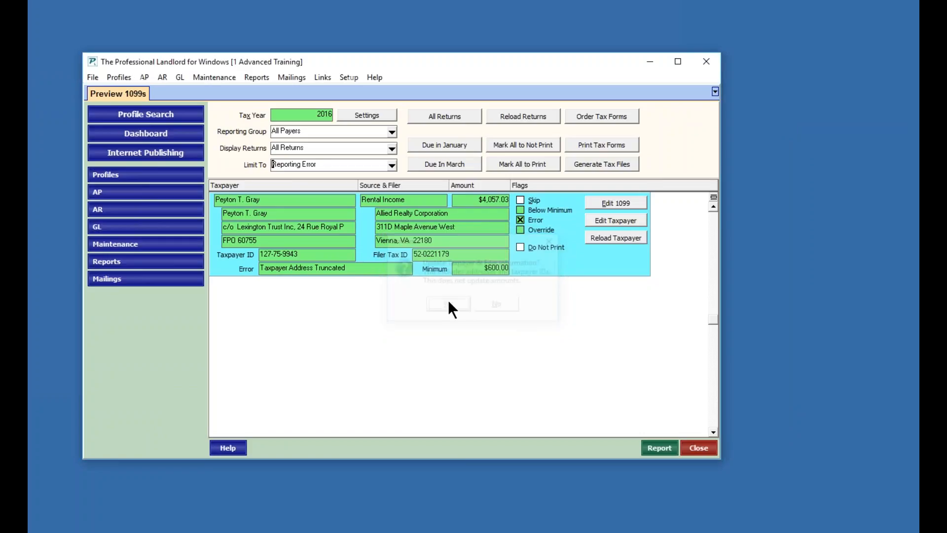
- Override the remaining return's 1099 information, clear its error flag, drop "Inc", abbreviate "Trust" and complete the truncated street address, and save it
left_click(608, 202)
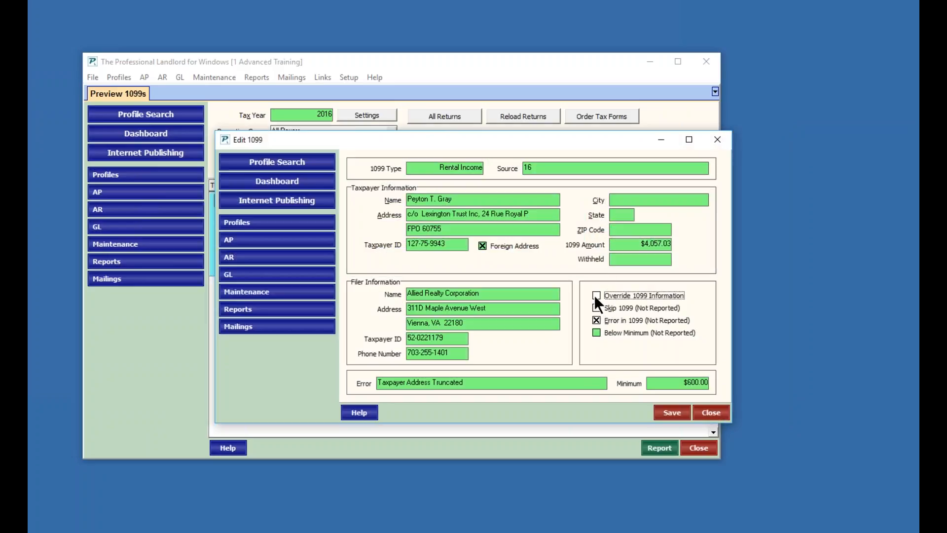
left_click(596, 295)
left_click(596, 319)
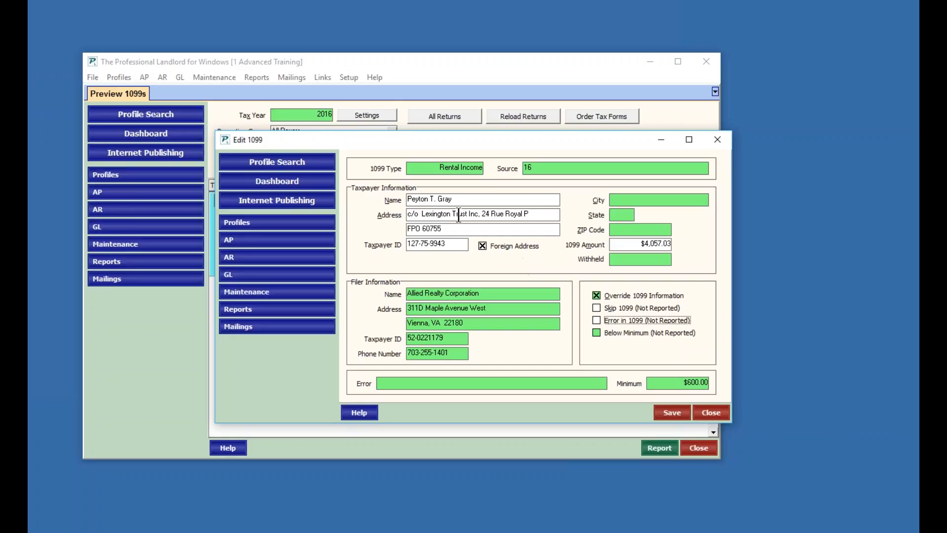
left_click(421, 216)
left_click_drag(471, 215, 482, 215)
key("BackSpace")
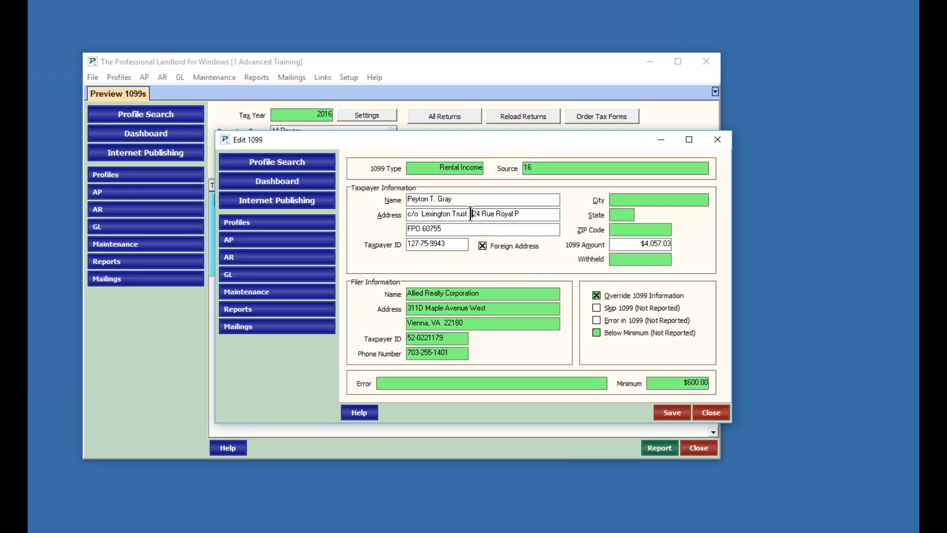
left_click_drag(470, 213, 459, 213)
type("rst")
left_click(516, 216)
type("aris")
left_click(675, 411)
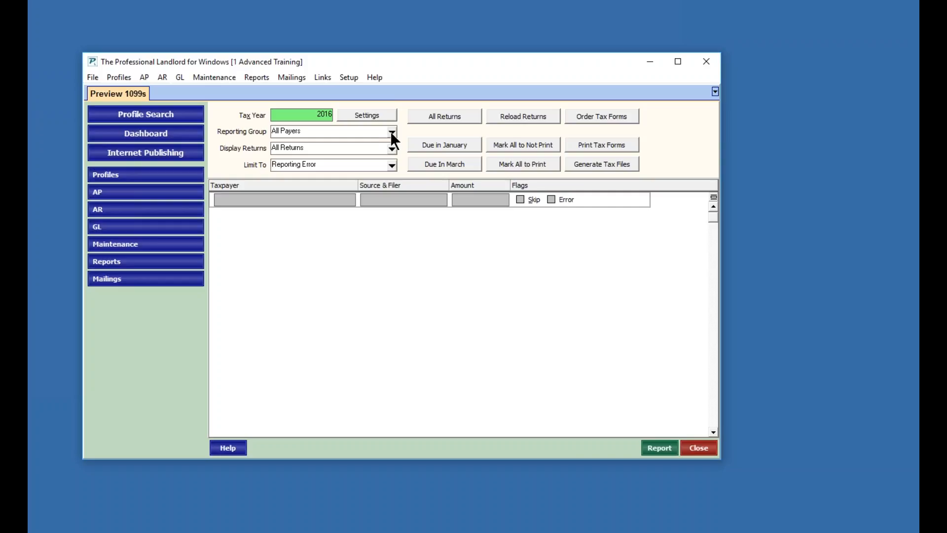
- Generate the tax reporting file for the vendor returns due in January, clearing the test file option before compiling it
left_click(423, 143)
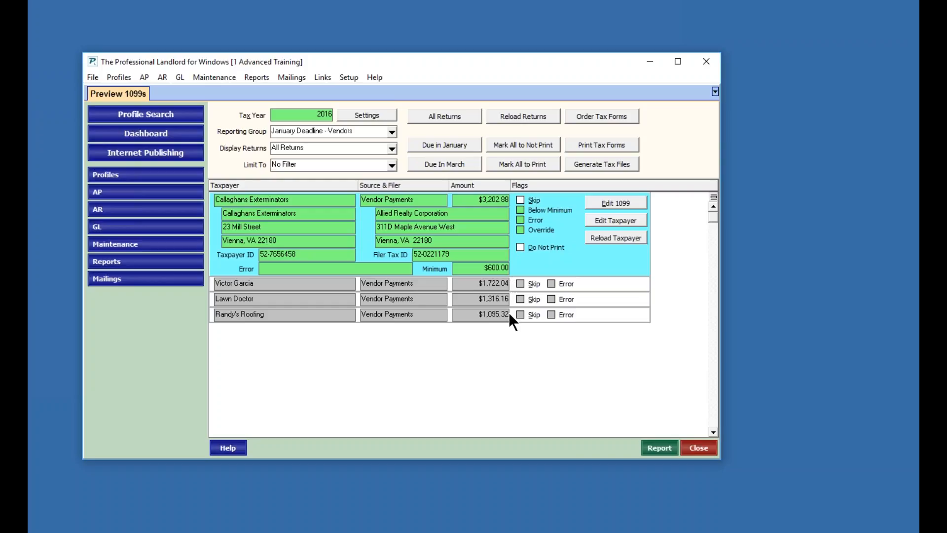
left_click(590, 164)
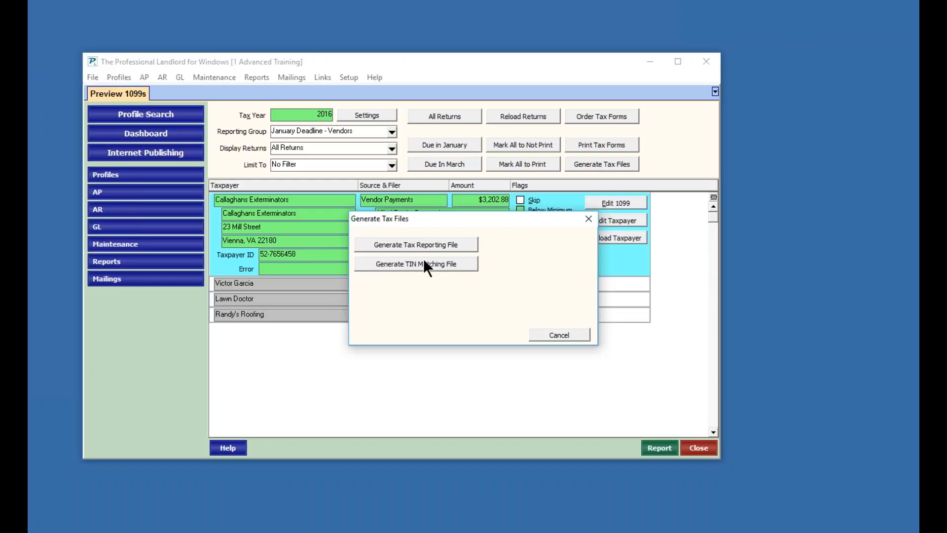
left_click(409, 244)
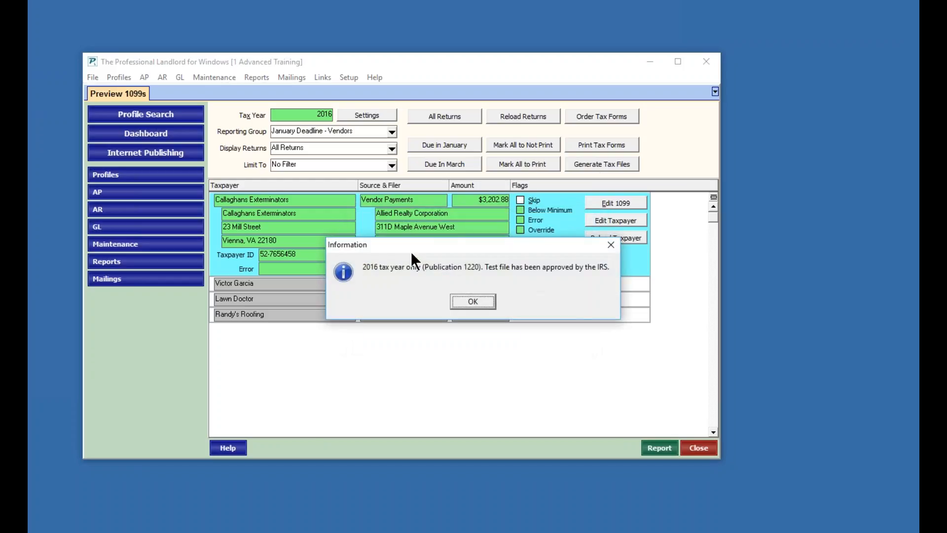
left_click(472, 301)
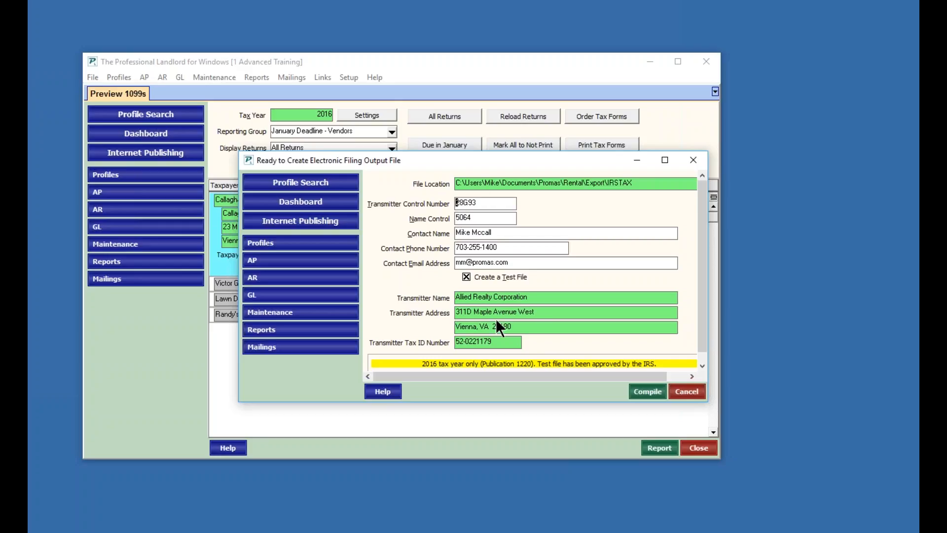
left_click(467, 277)
left_click(647, 389)
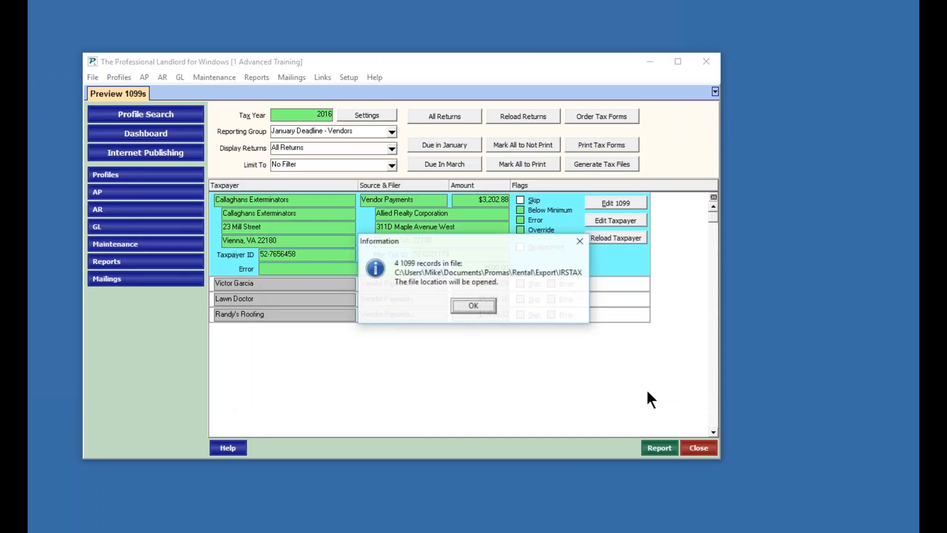
left_click(473, 306)
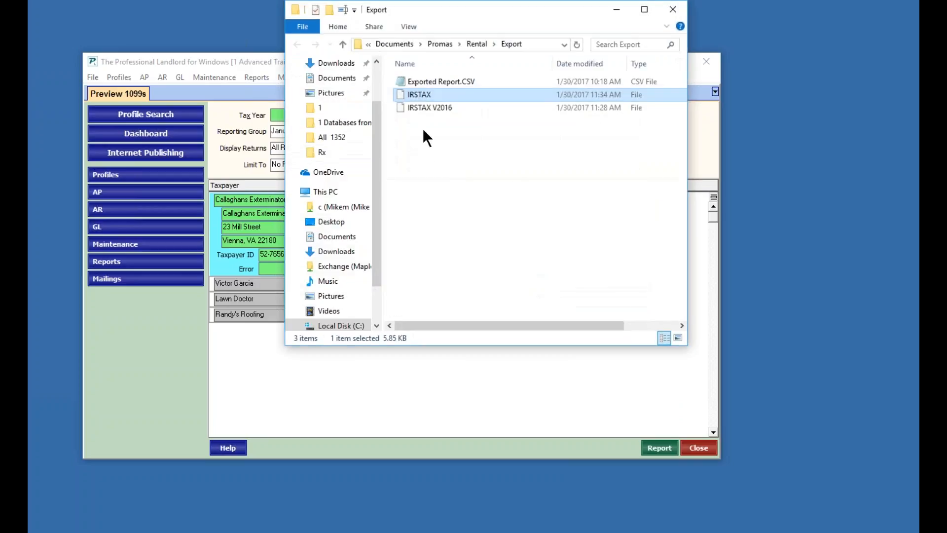
- Rename the exported IRSTAX file as "IRSTAX Vendors 2016" and close the Export folder
right_click(416, 94)
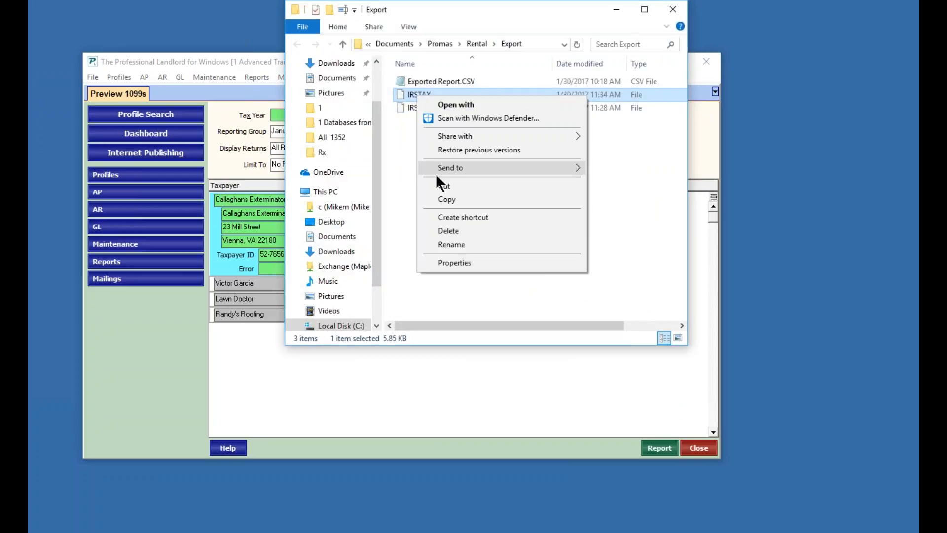
left_click(452, 244)
left_click(438, 95)
type("V")
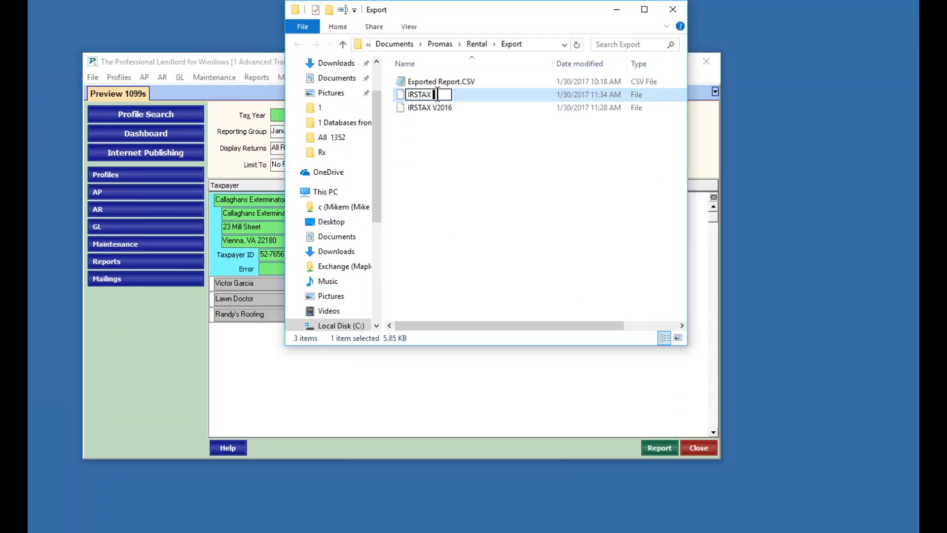
type("endors 2")
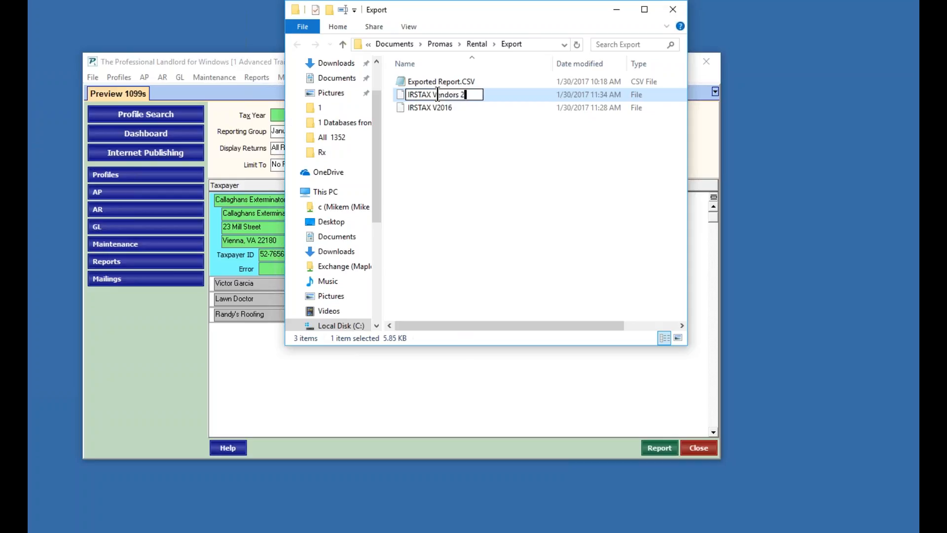
type("016")
left_click(466, 136)
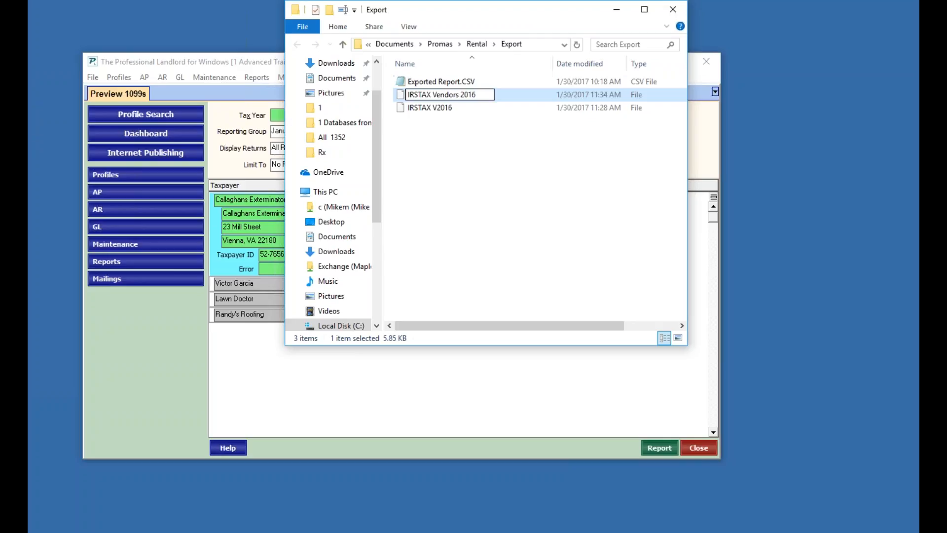
left_click(672, 9)
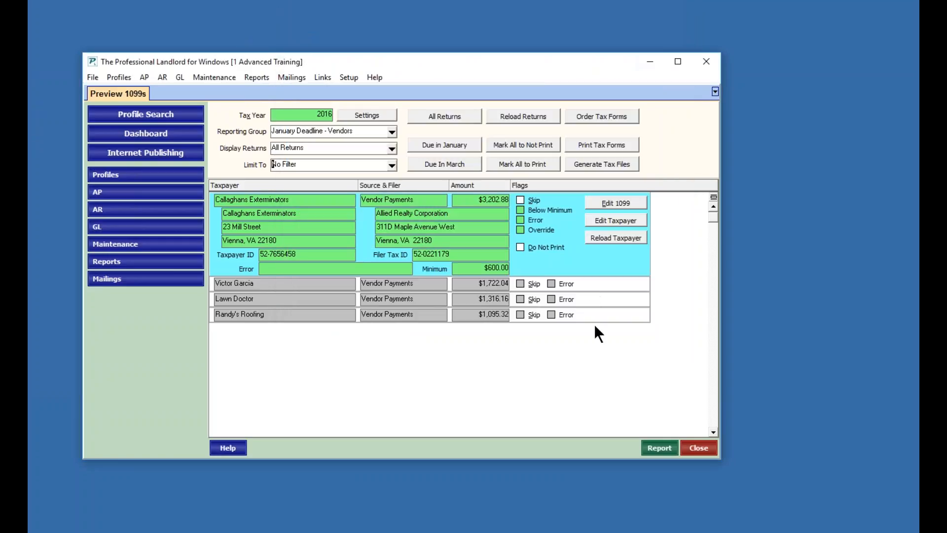
- List the owner and tenant returns due in March and open the tax form printing options, dismissing the application error
left_click(445, 163)
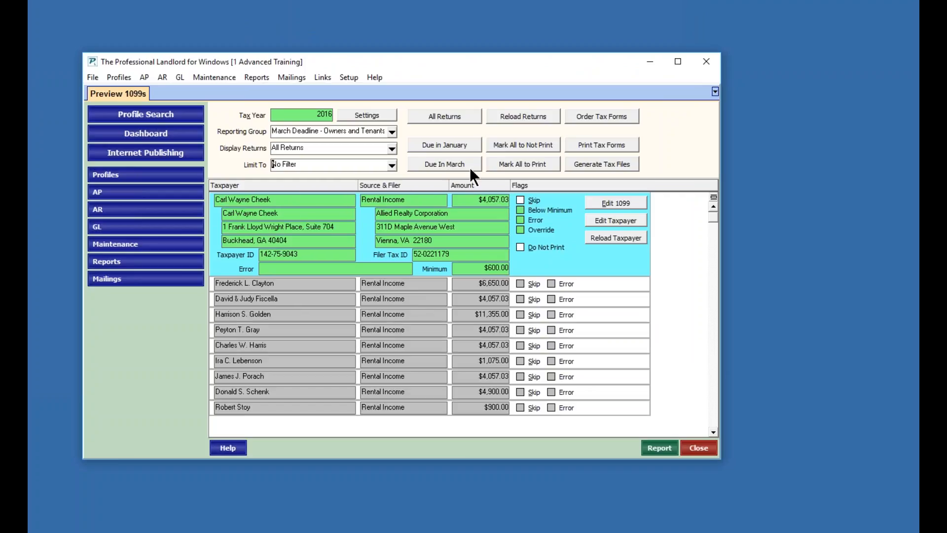
left_click(597, 143)
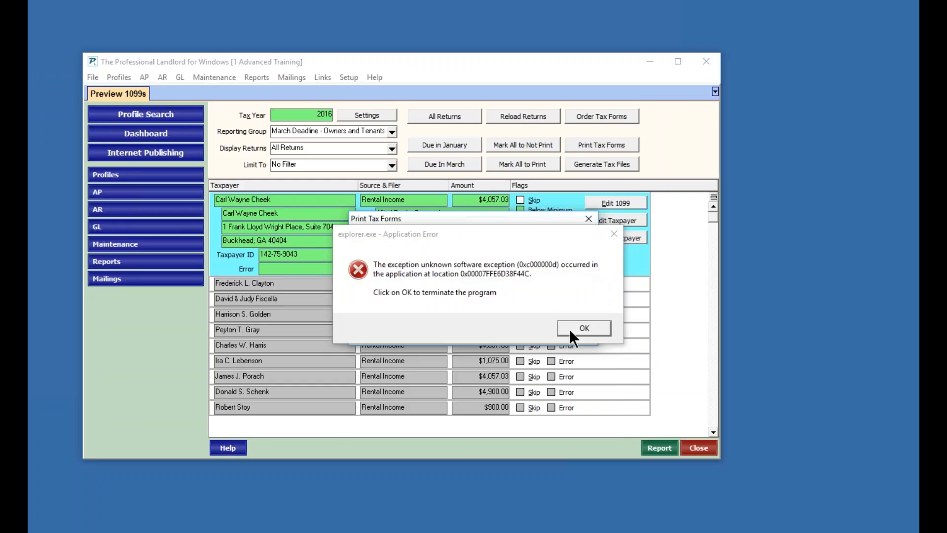
left_click(578, 326)
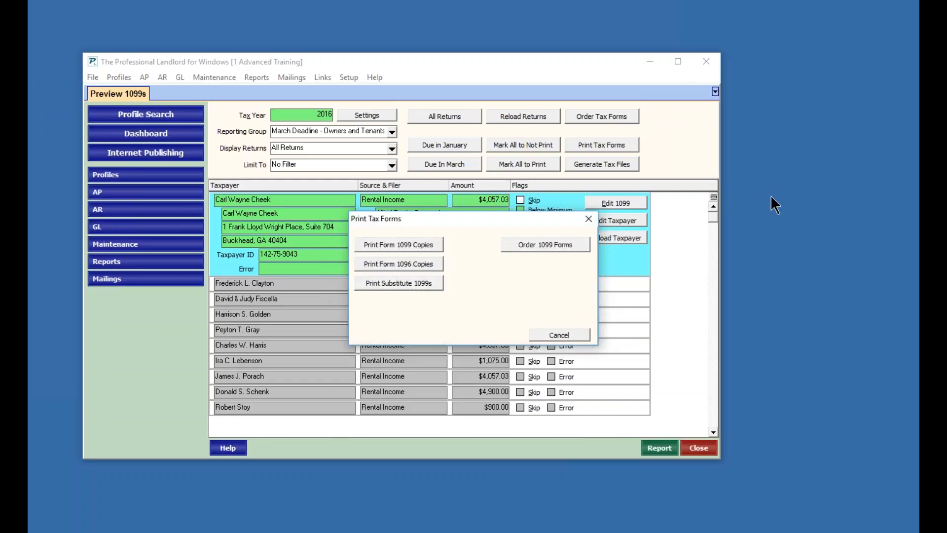